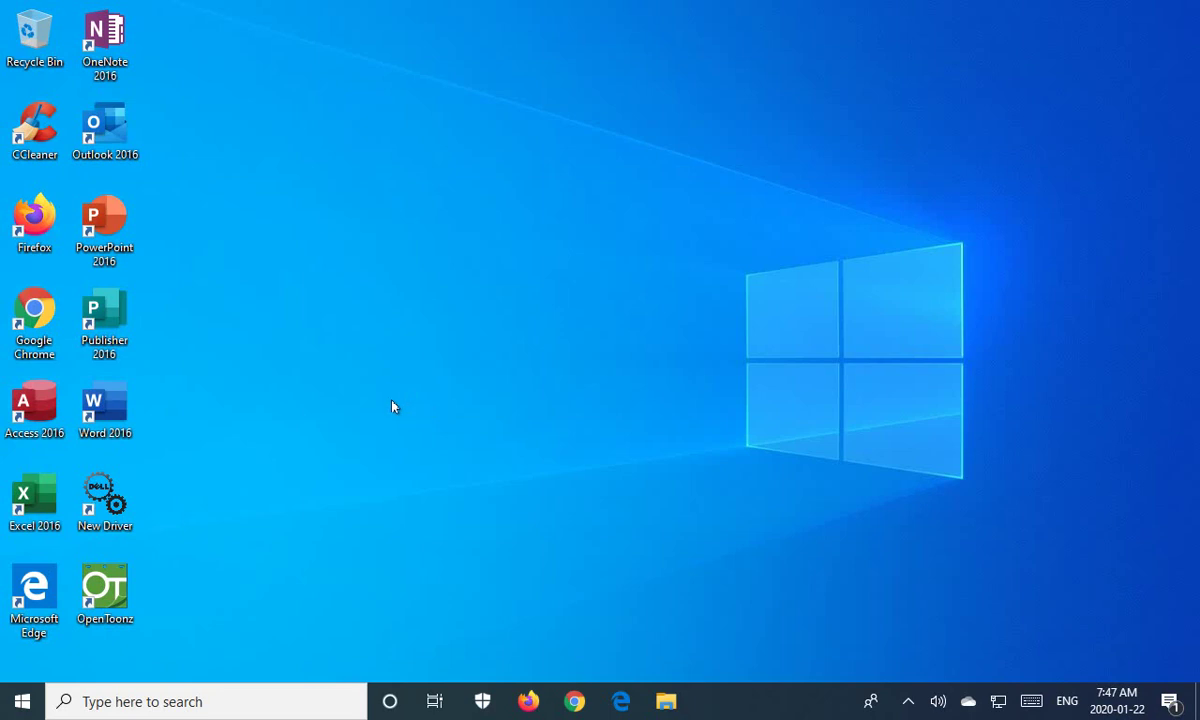
- Launch Firefox and load the pasted macrorit.com Partition Expert Free Edition page
left_click(528, 700)
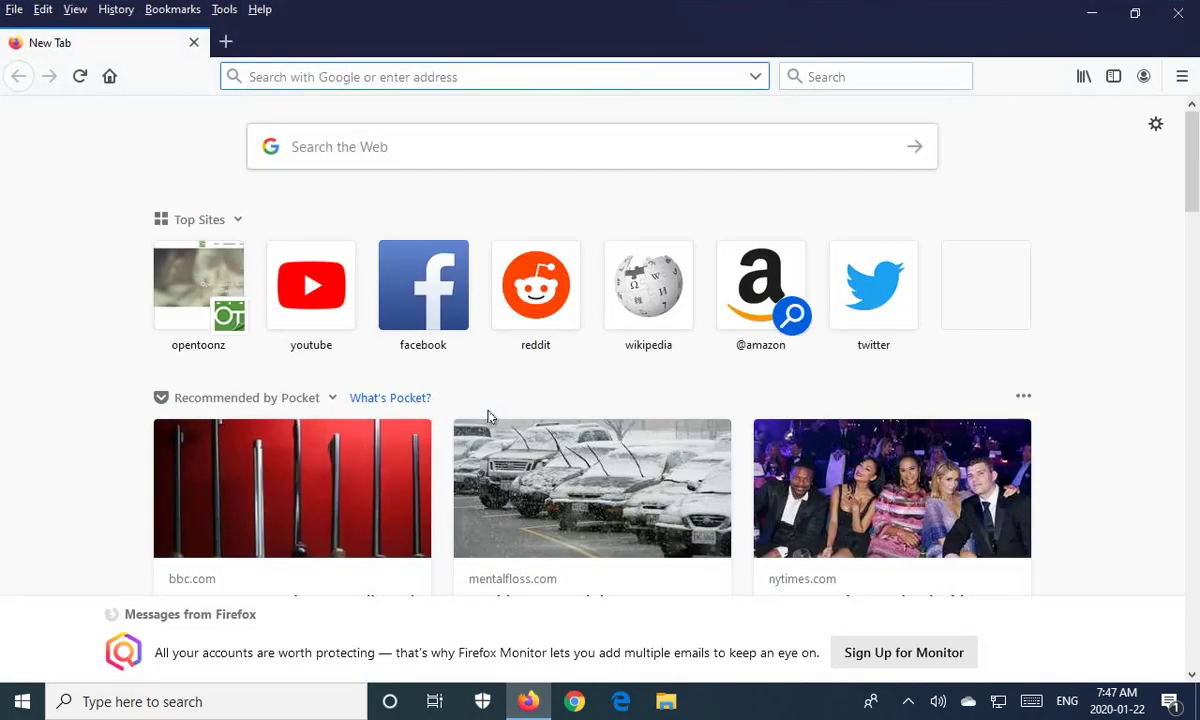
right_click(440, 82)
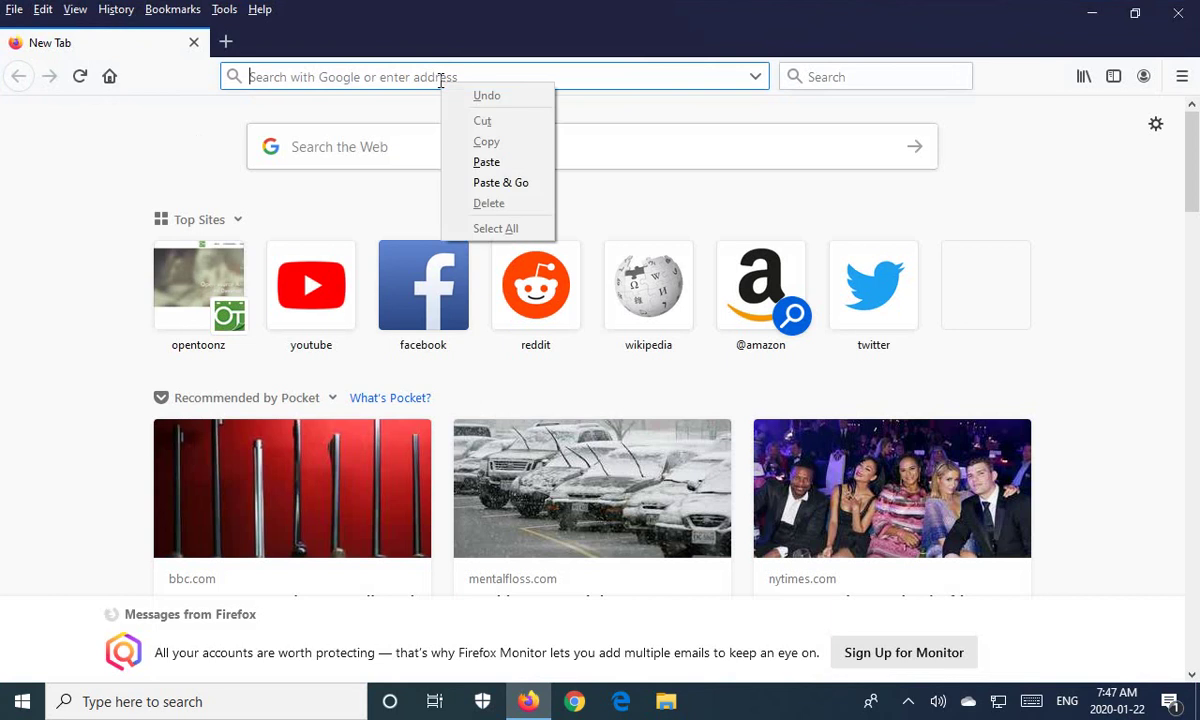
left_click(500, 183)
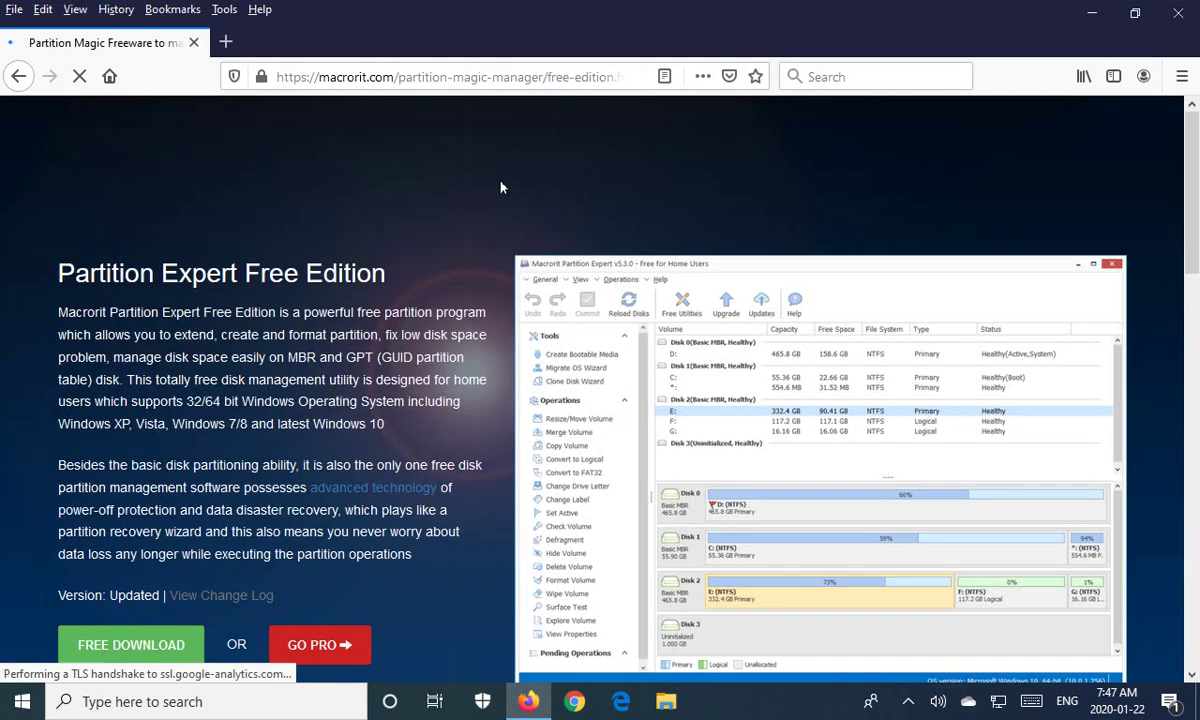
mouse_move(500, 187)
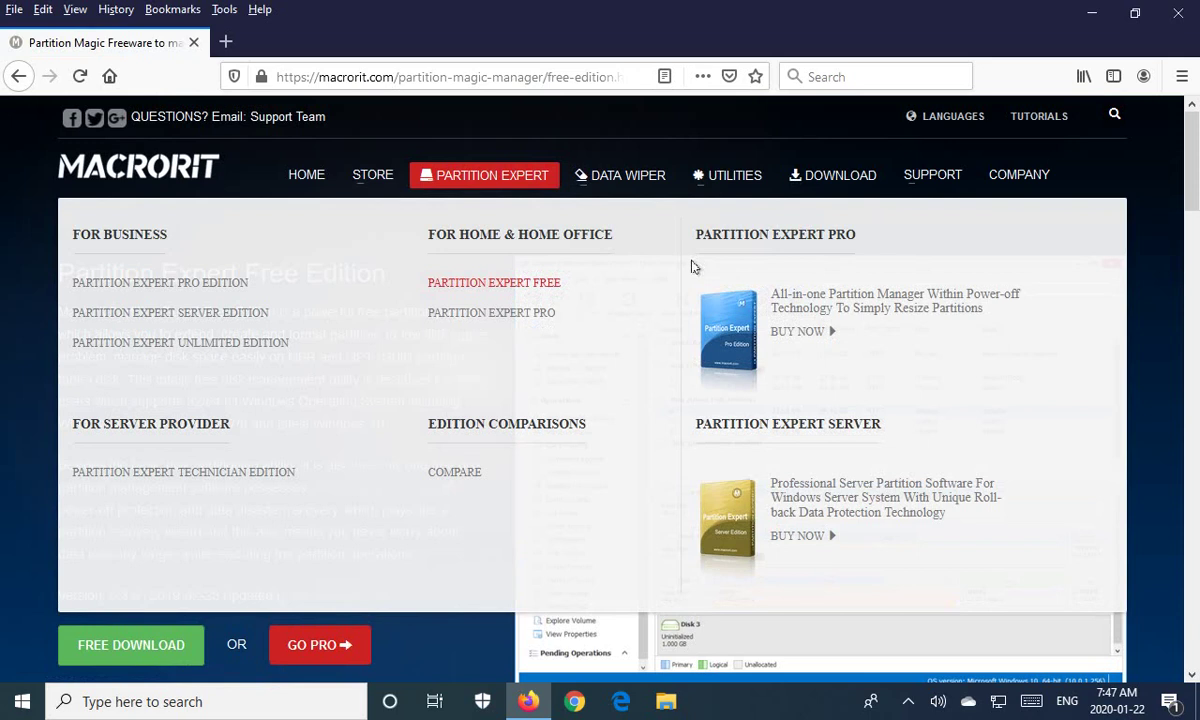
scroll(617, 389, "down", 3)
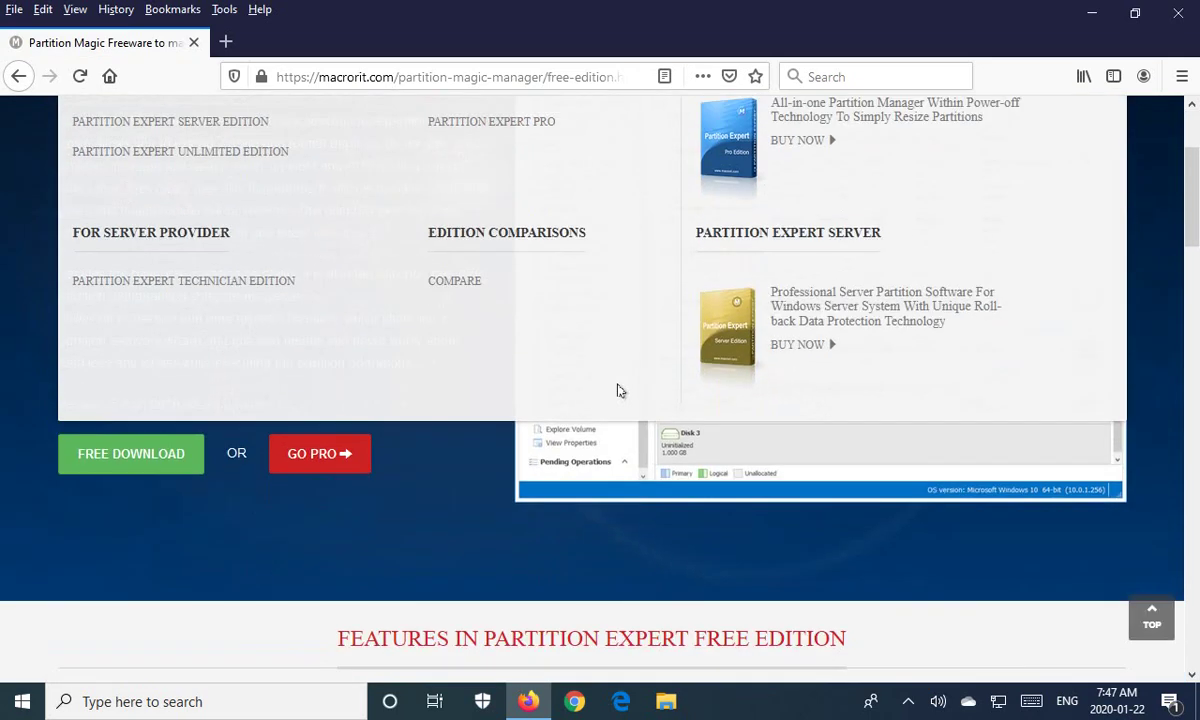
scroll(616, 391, "up", 3)
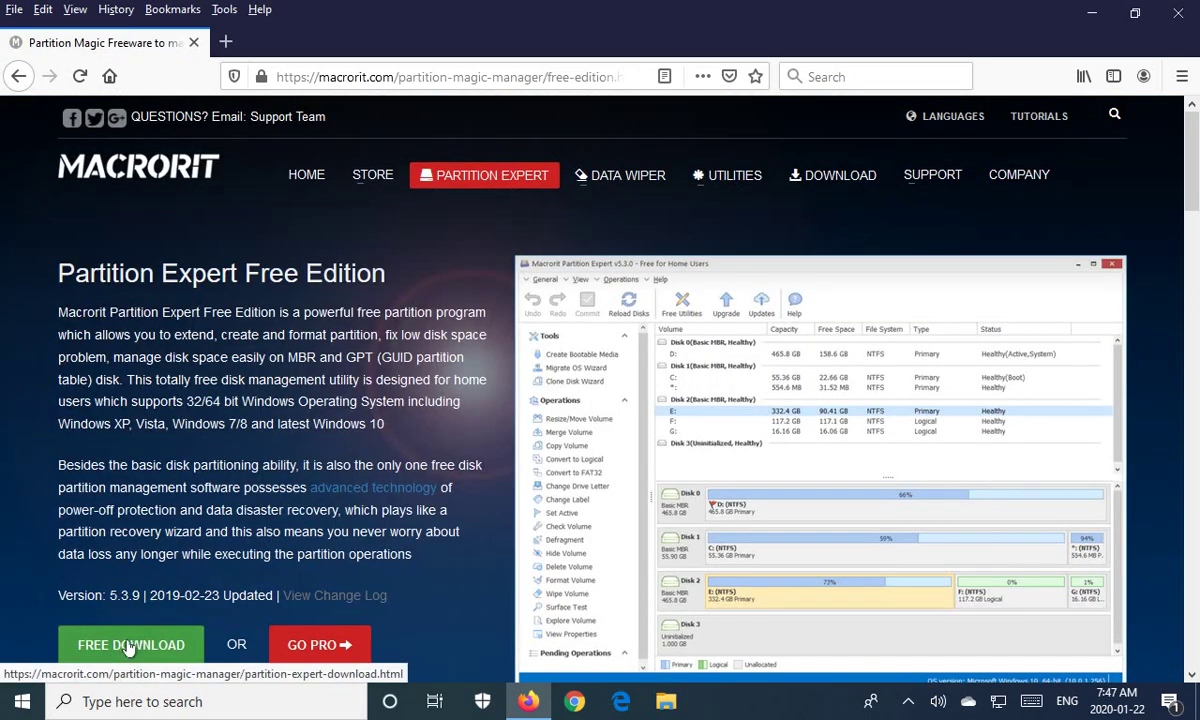
- Go to the Partition Expert free download page
left_click(137, 648)
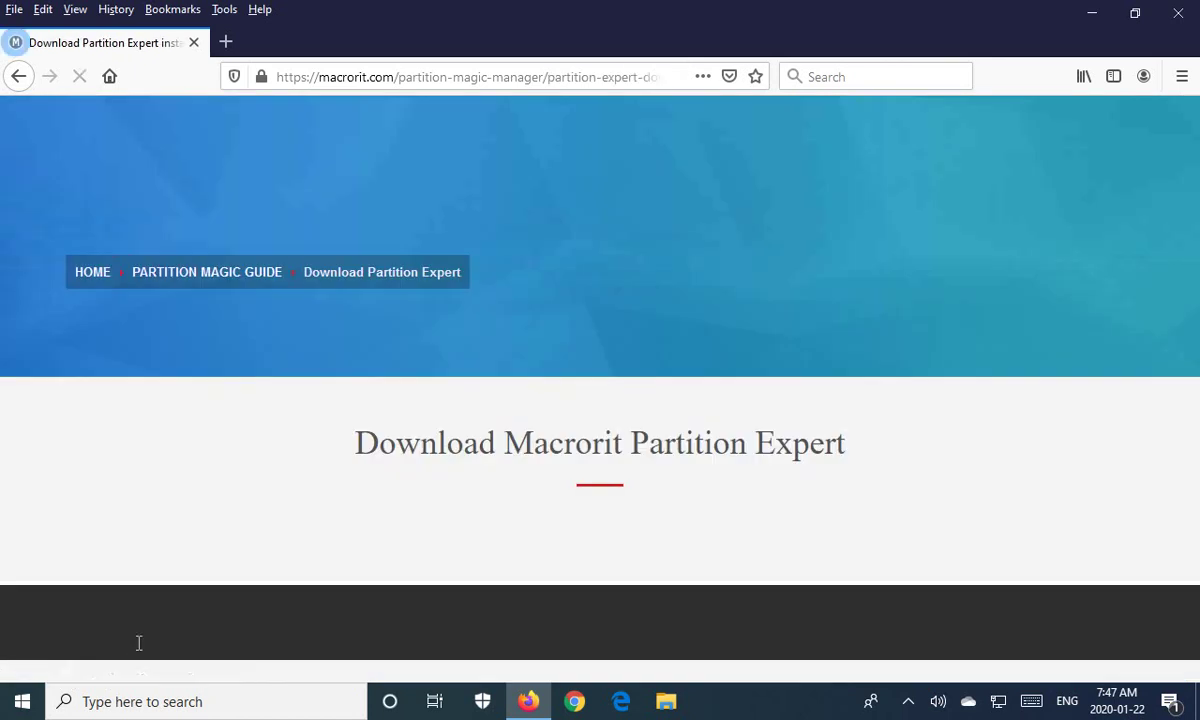
scroll(432, 447, "down", 3)
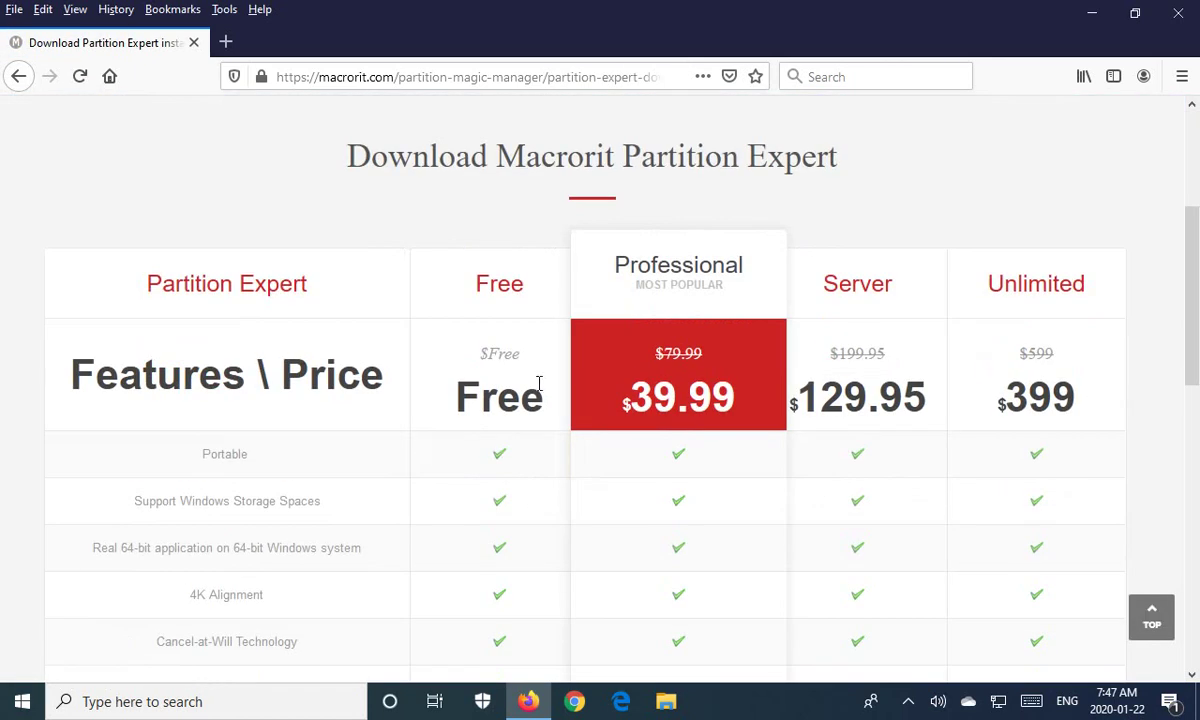
scroll(472, 360, "down", 6)
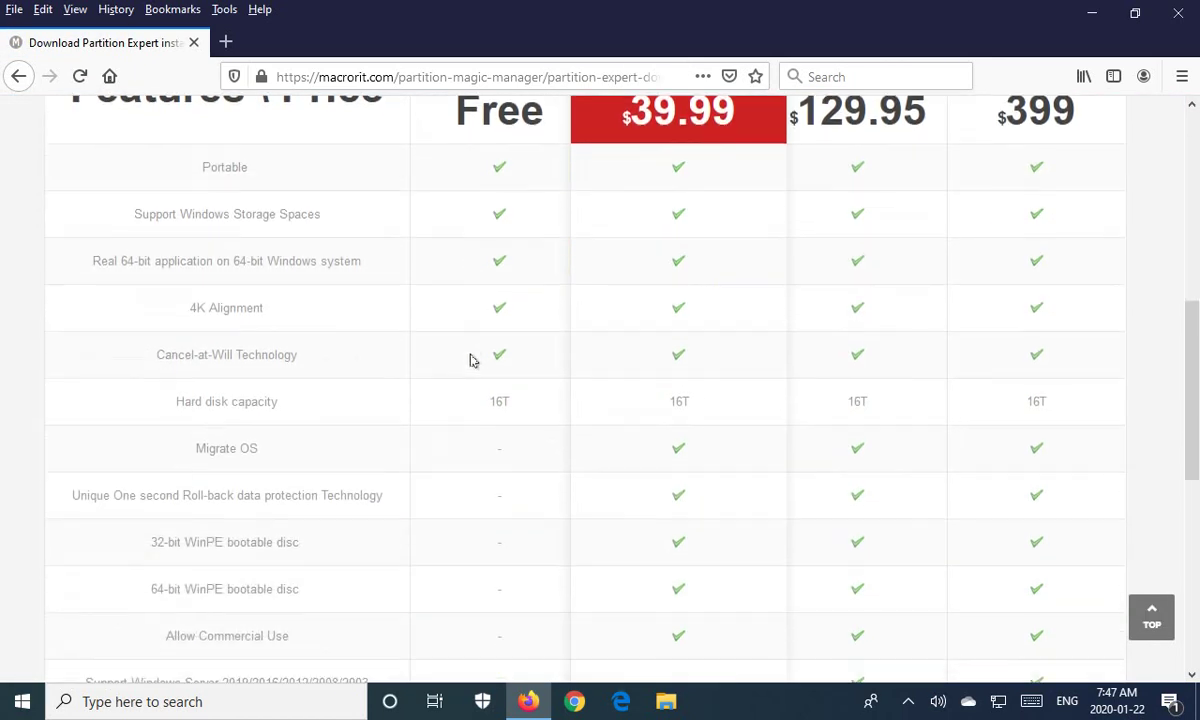
- Save the Install Package mde-free-setup.zip and show the finished downloads list
mouse_move(477, 421)
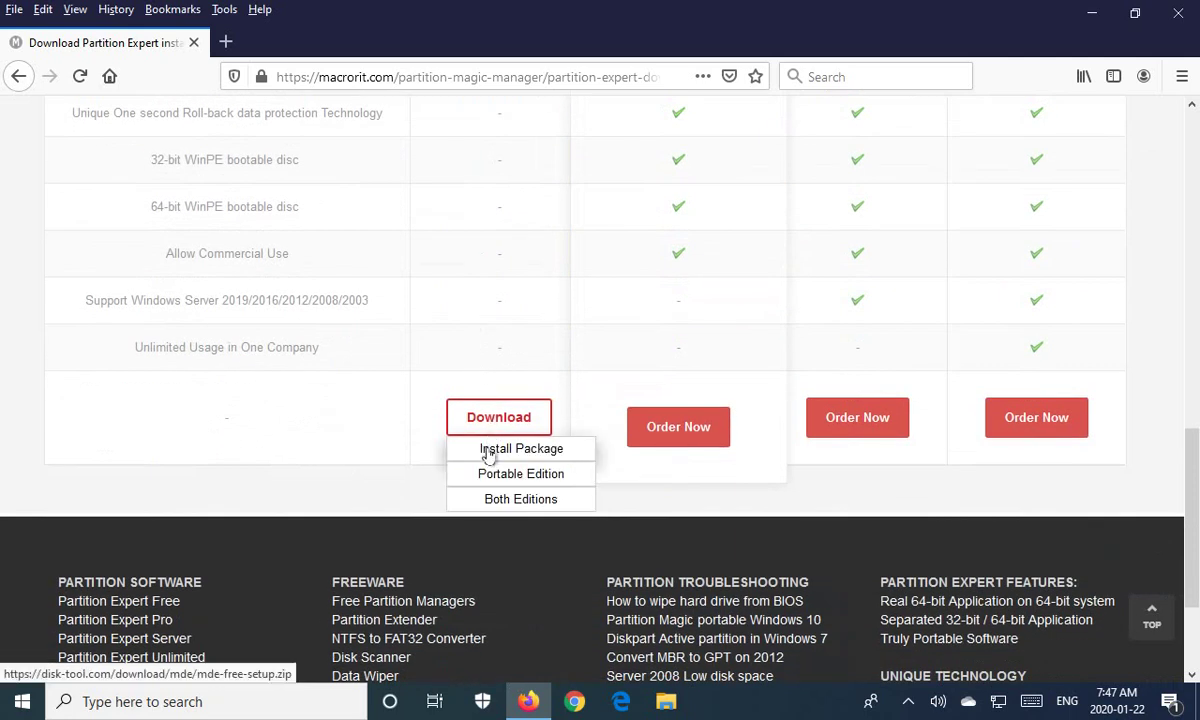
left_click(489, 453)
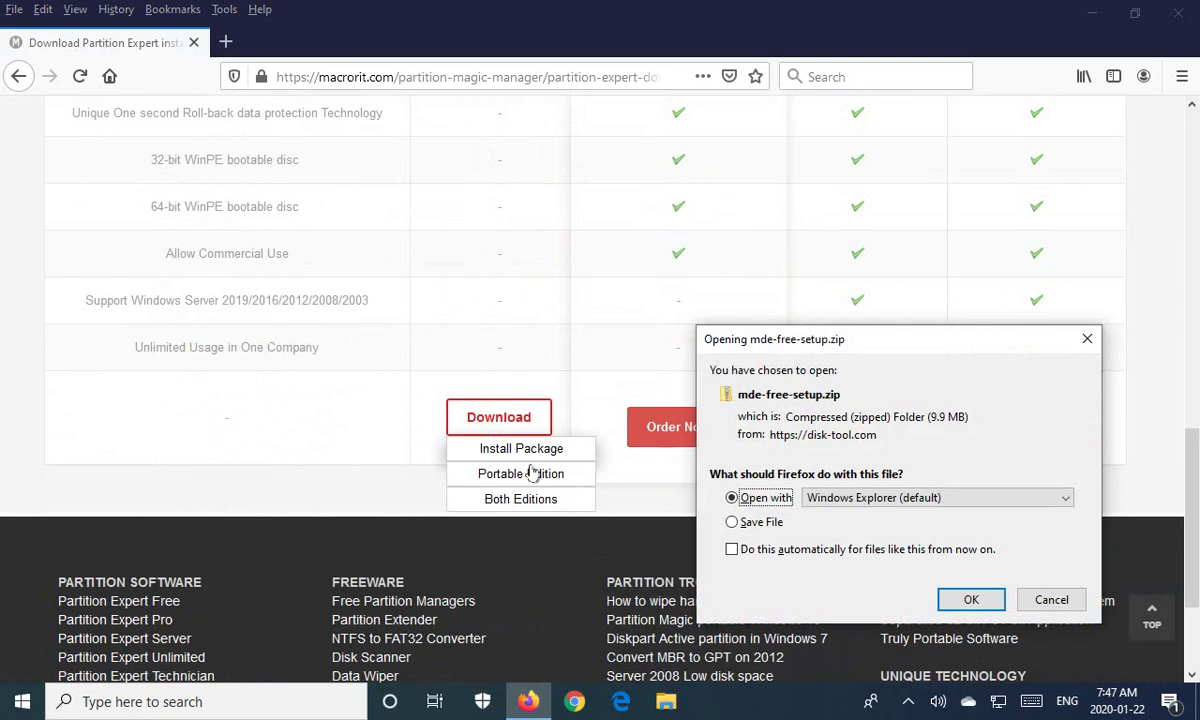
left_click(733, 522)
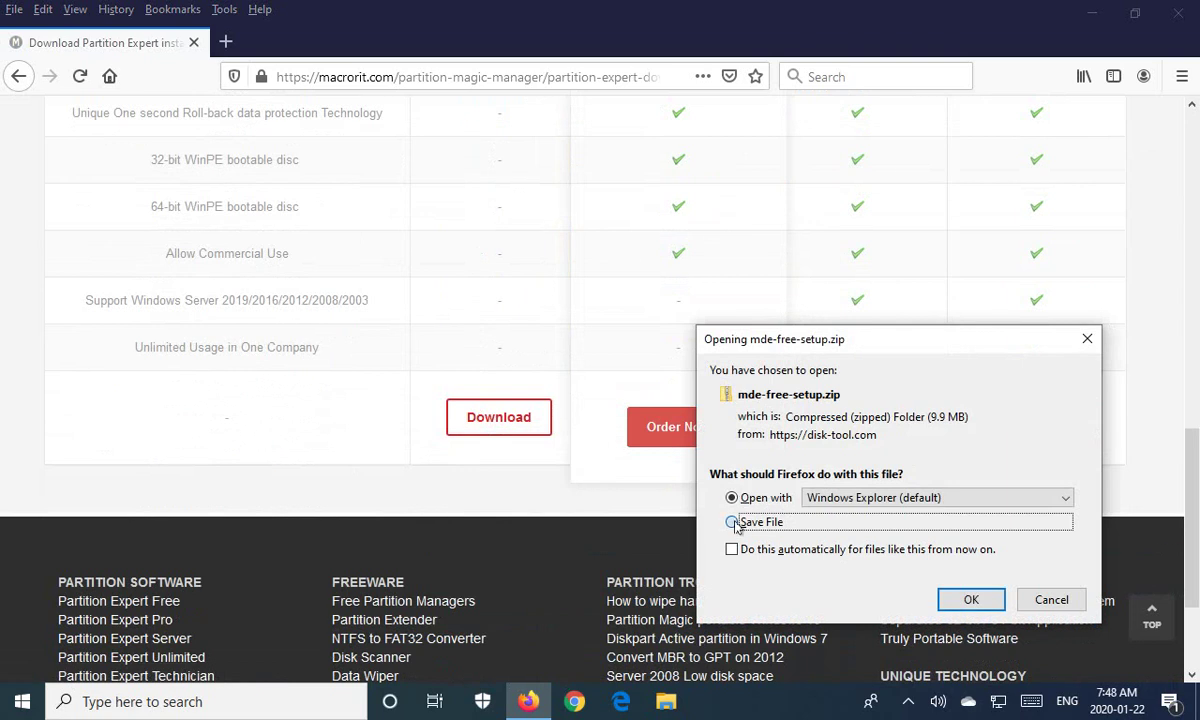
left_click(971, 600)
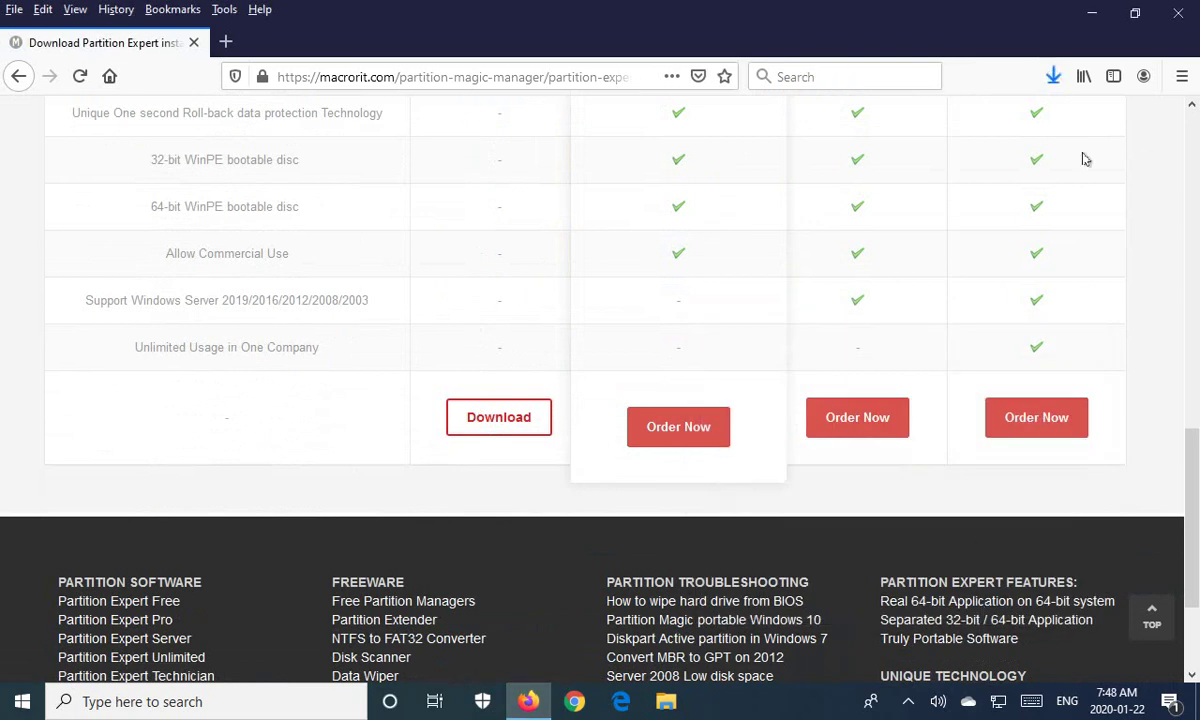
left_click(1054, 79)
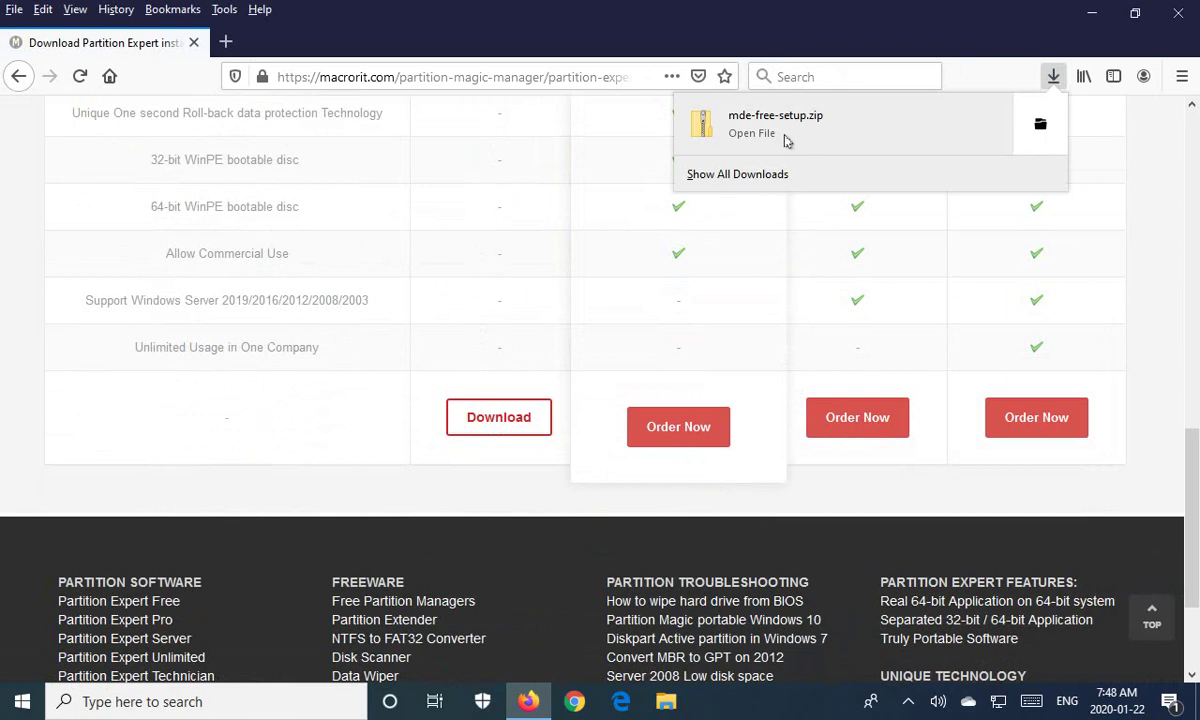
- Run mde-free-setup.exe from the zip despite SmartScreen, then close the zip folder window
left_click(763, 135)
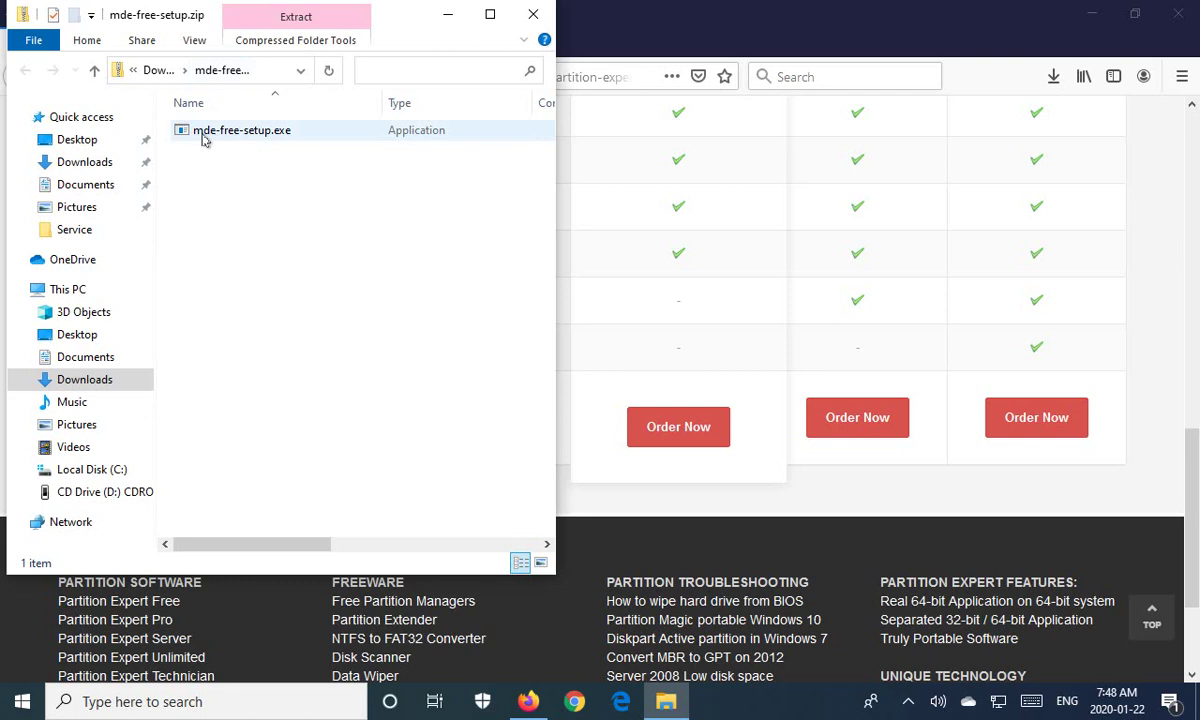
double_click(203, 138)
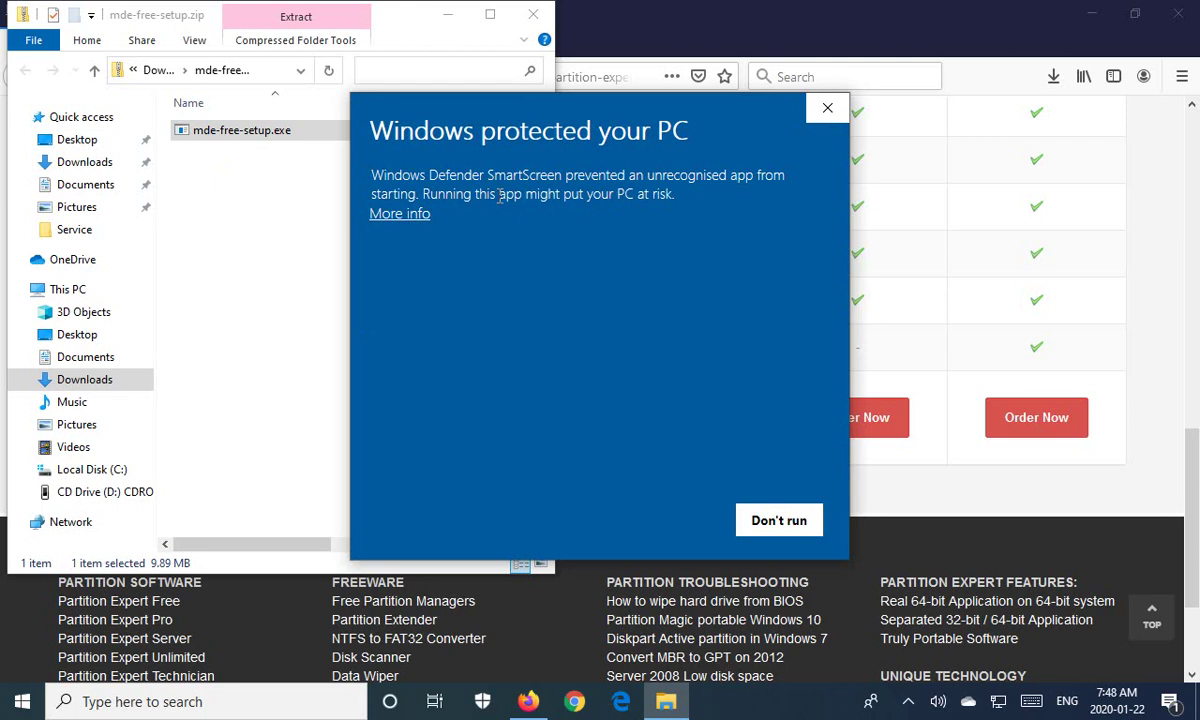
left_click(399, 215)
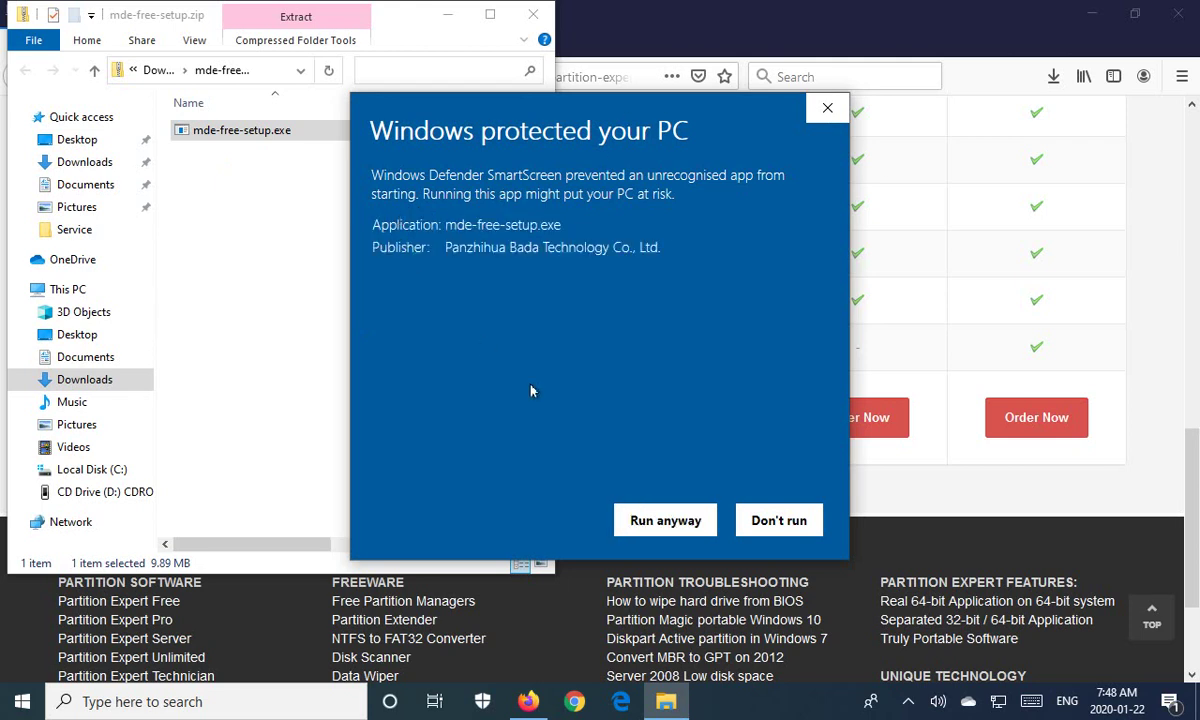
left_click(661, 522)
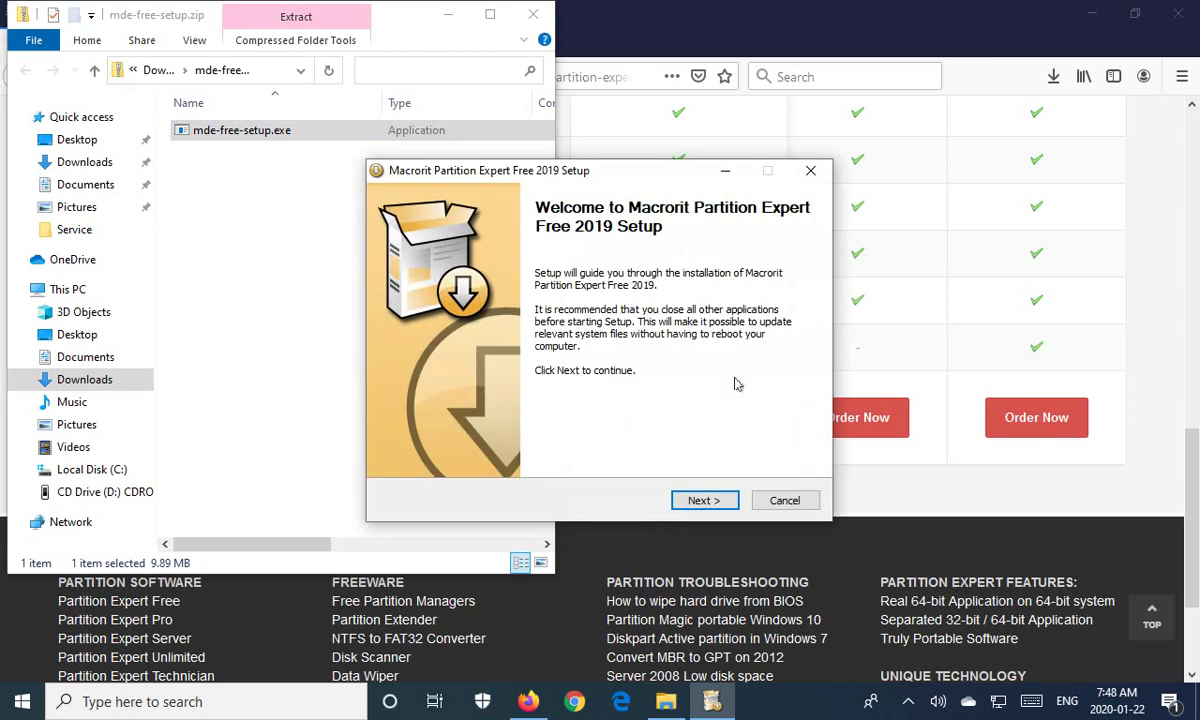
left_click(531, 16)
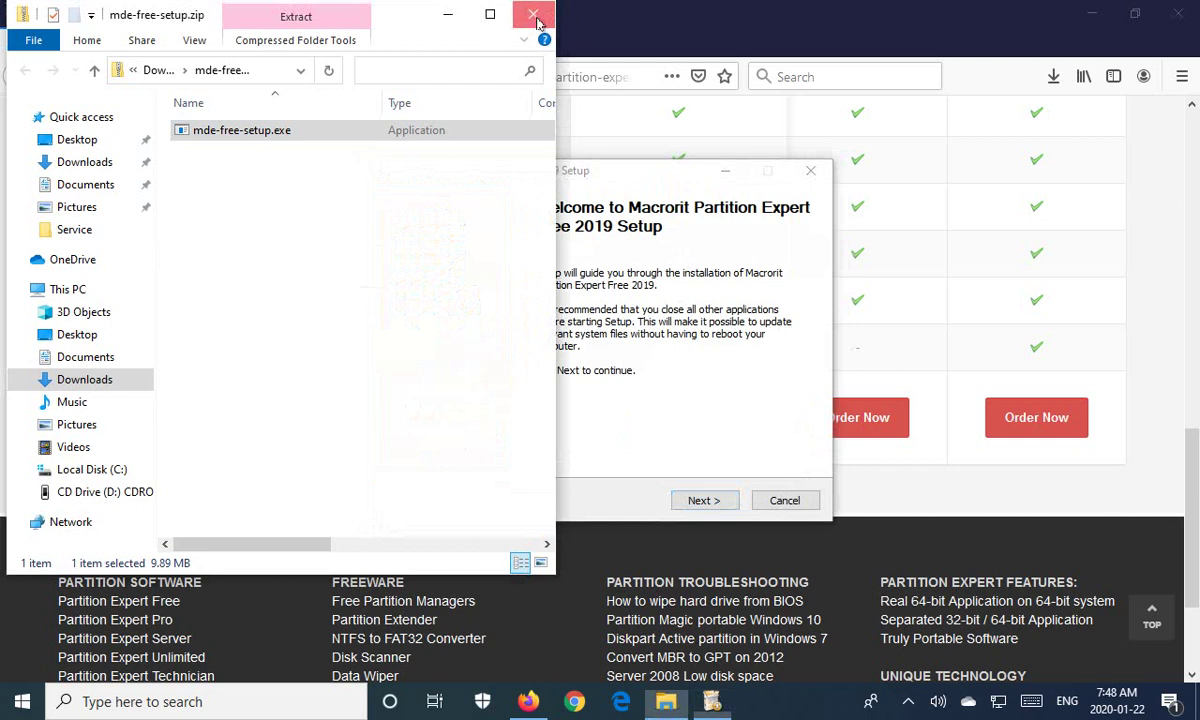
- Close leftover windows, install Partition Expert Free 2019 to the default folder, and launch it
left_click(1180, 18)
left_click(1180, 16)
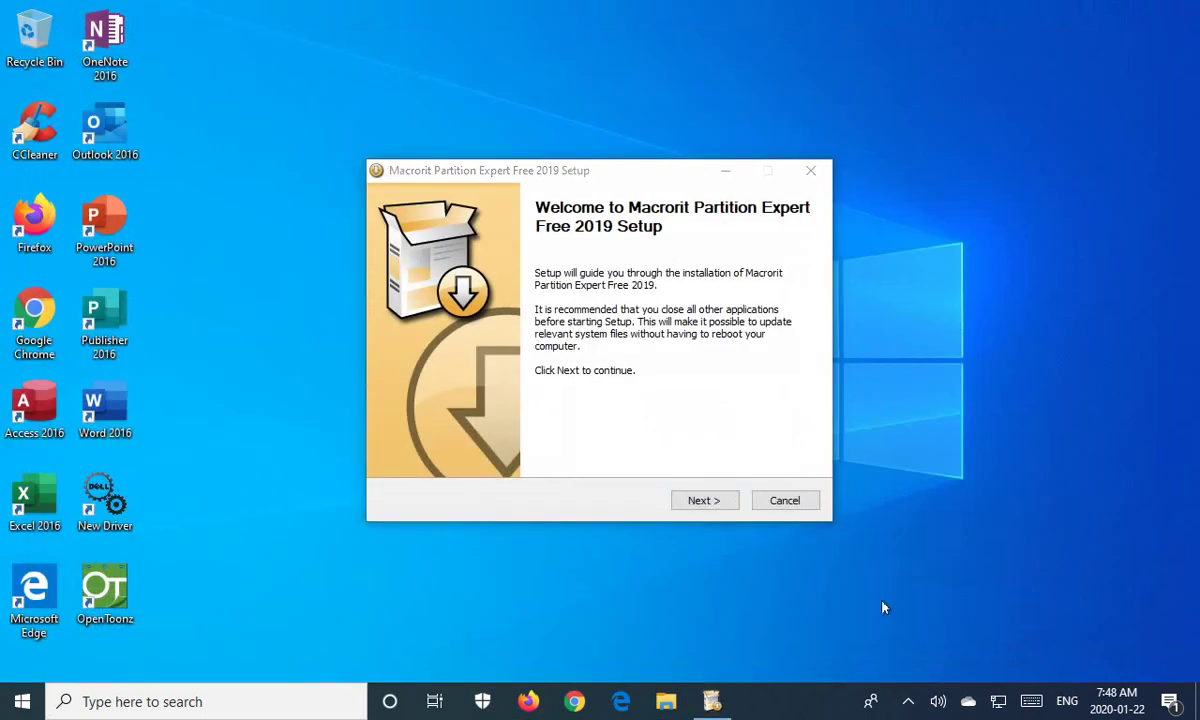
left_click(716, 503)
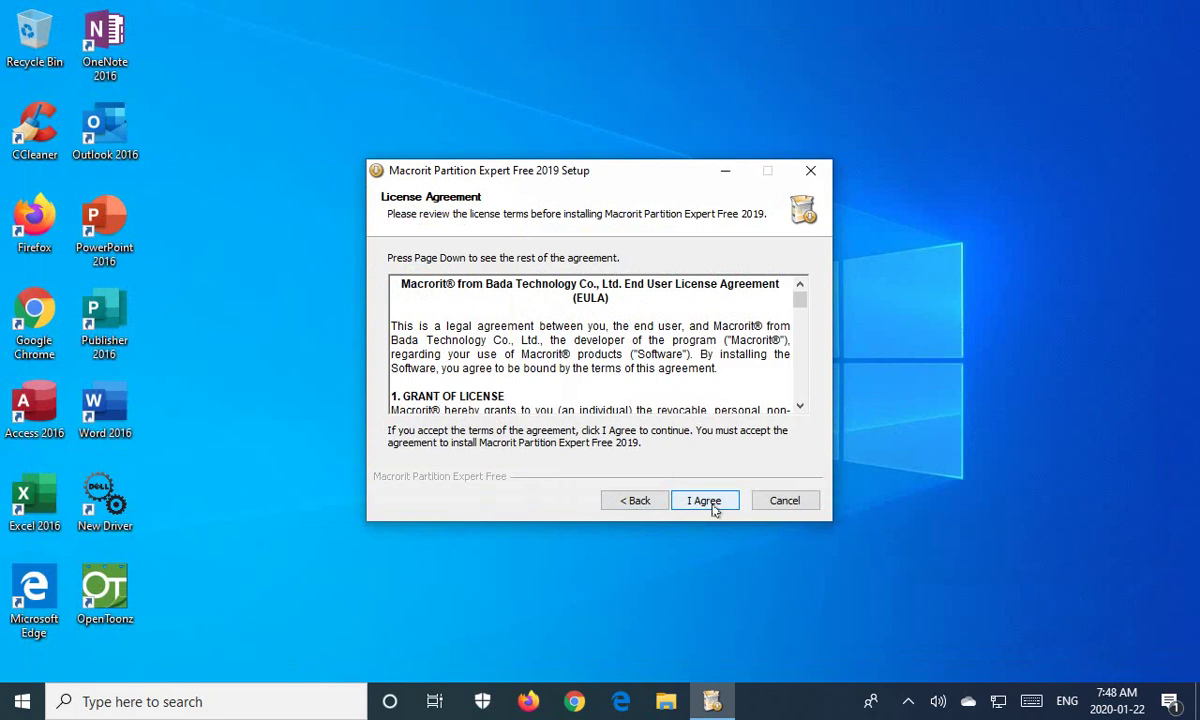
left_click(705, 501)
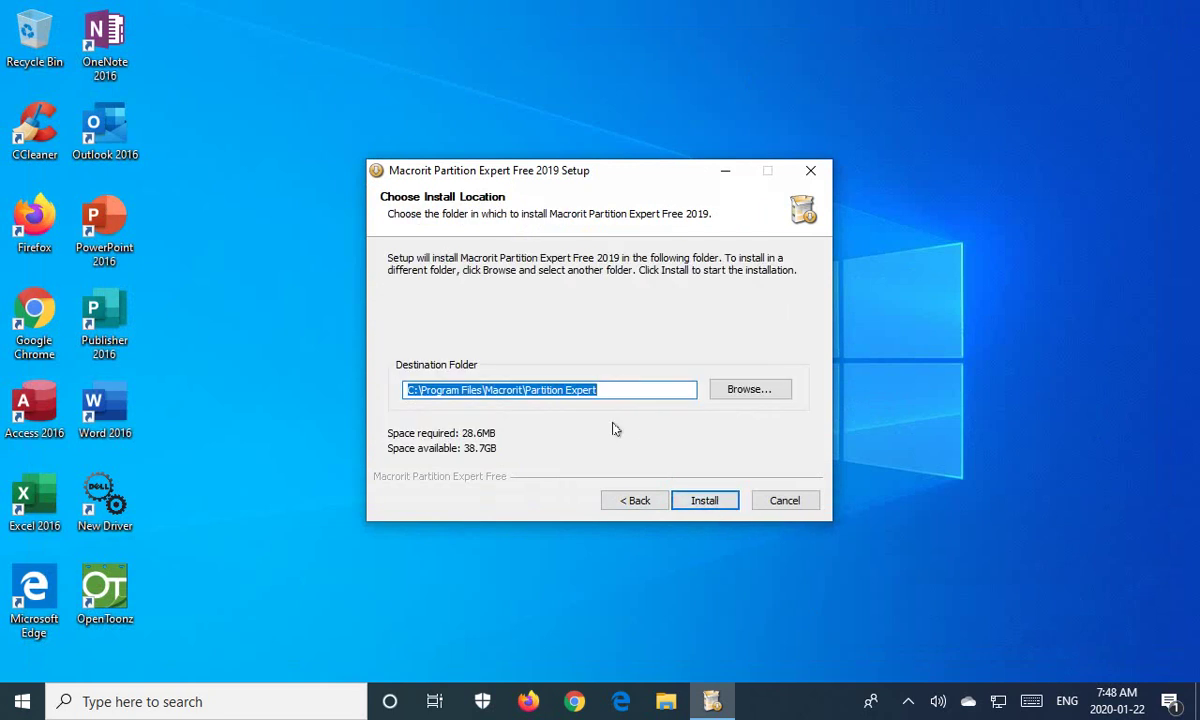
left_click(715, 507)
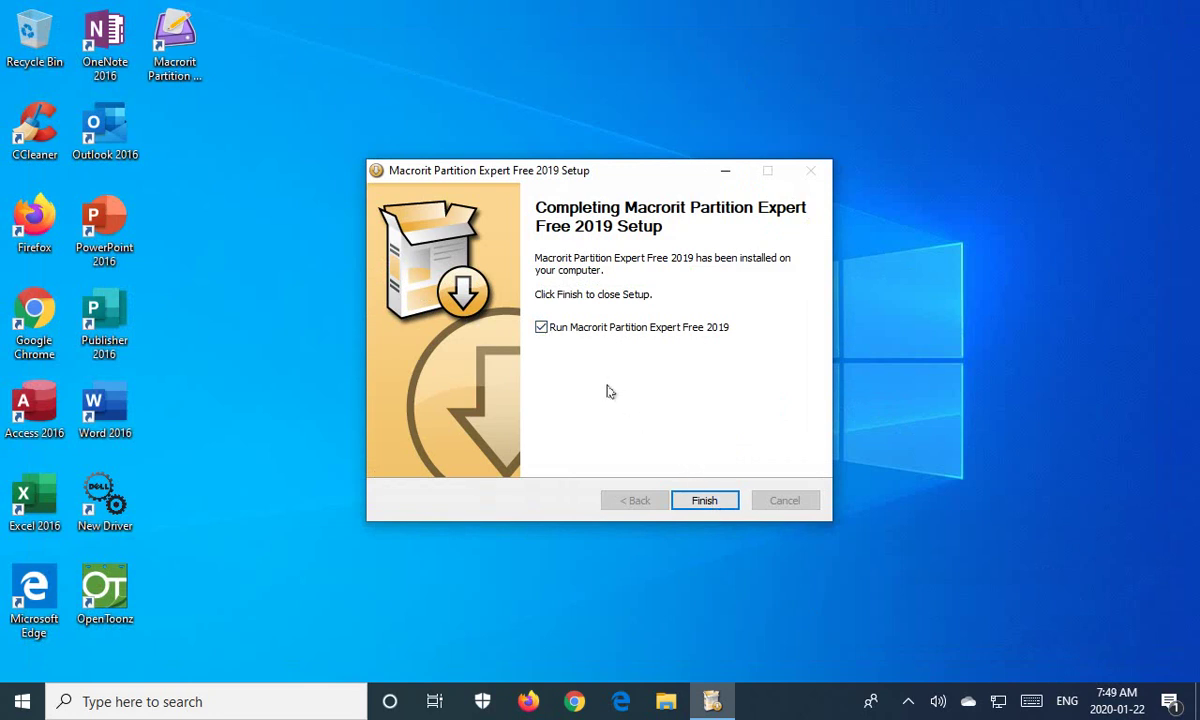
left_click(706, 500)
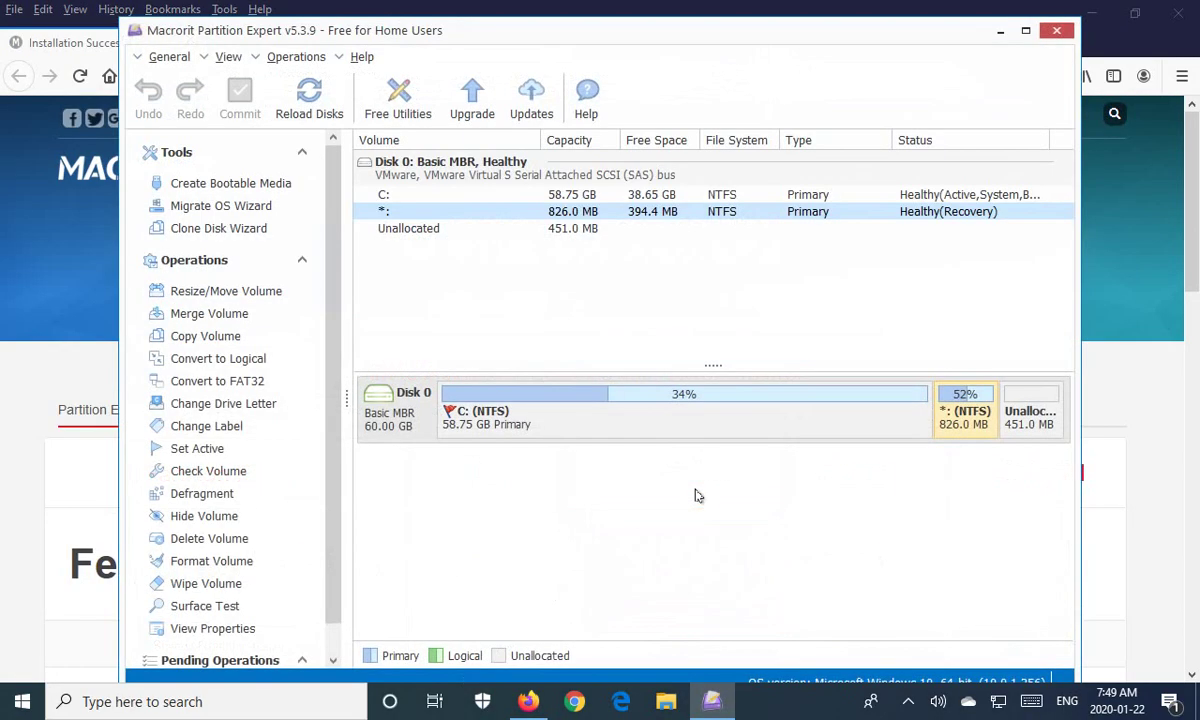
- Close Firefox, maximize Partition Expert, and select the 451 MB unallocated and 826 MB recovery rows
left_click(1190, 20)
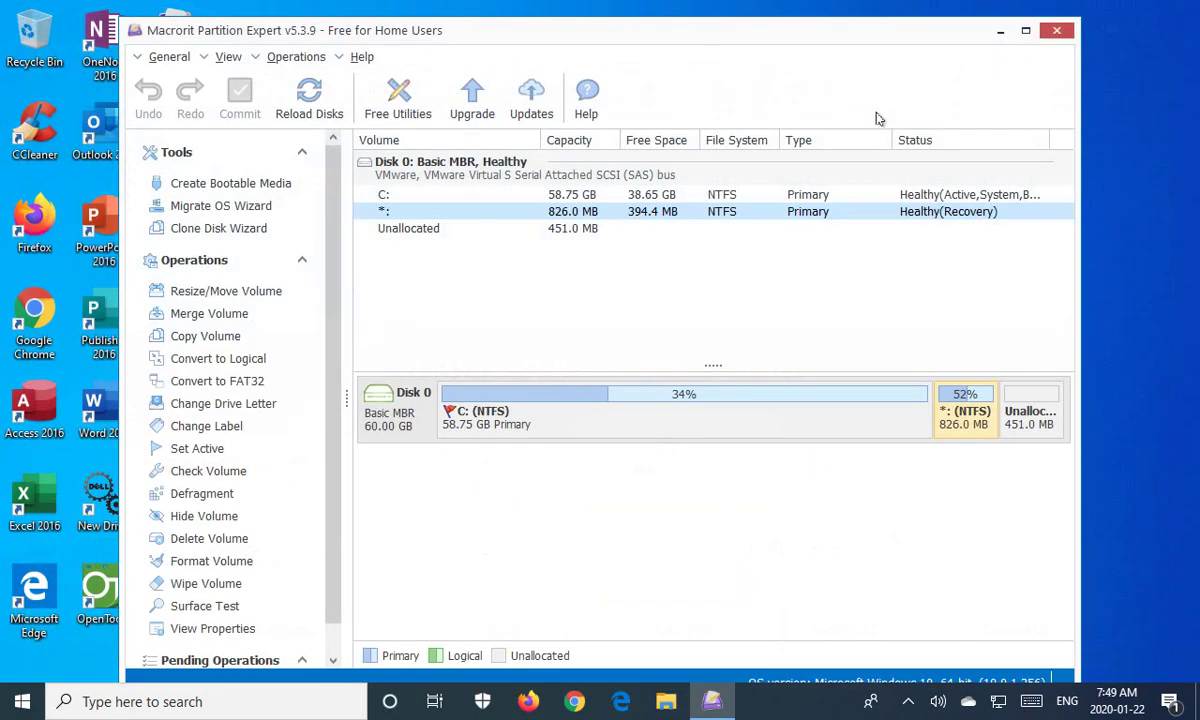
left_click(1026, 31)
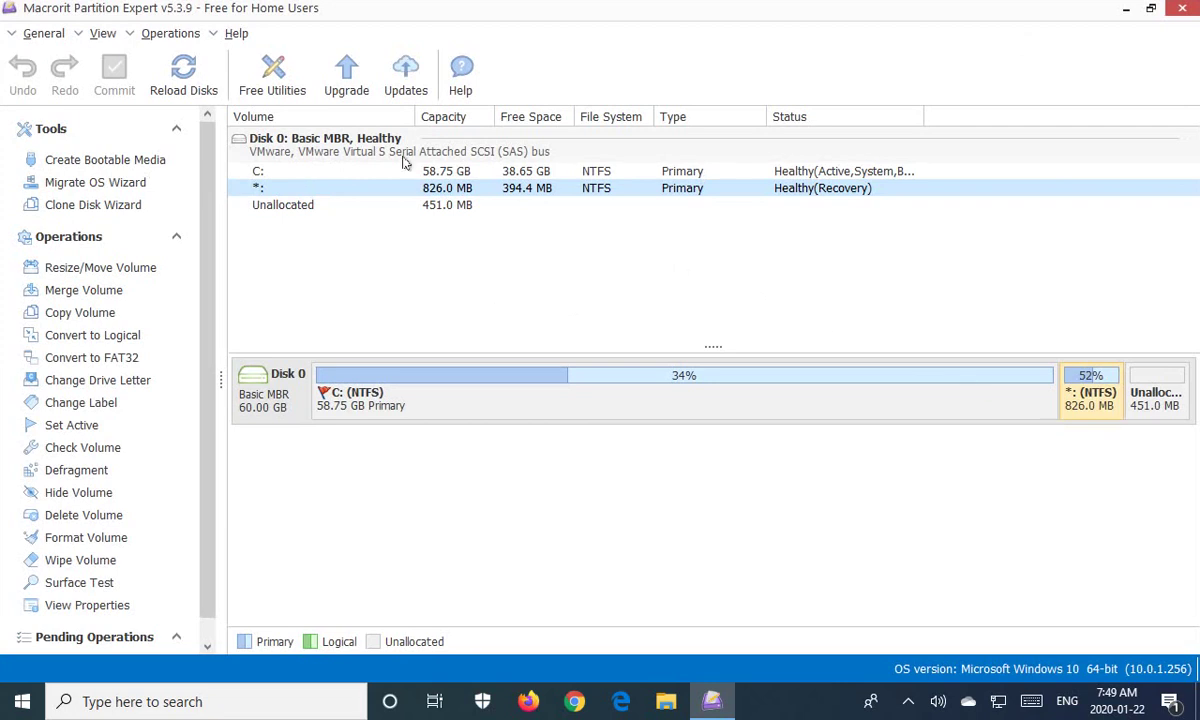
left_click(290, 208)
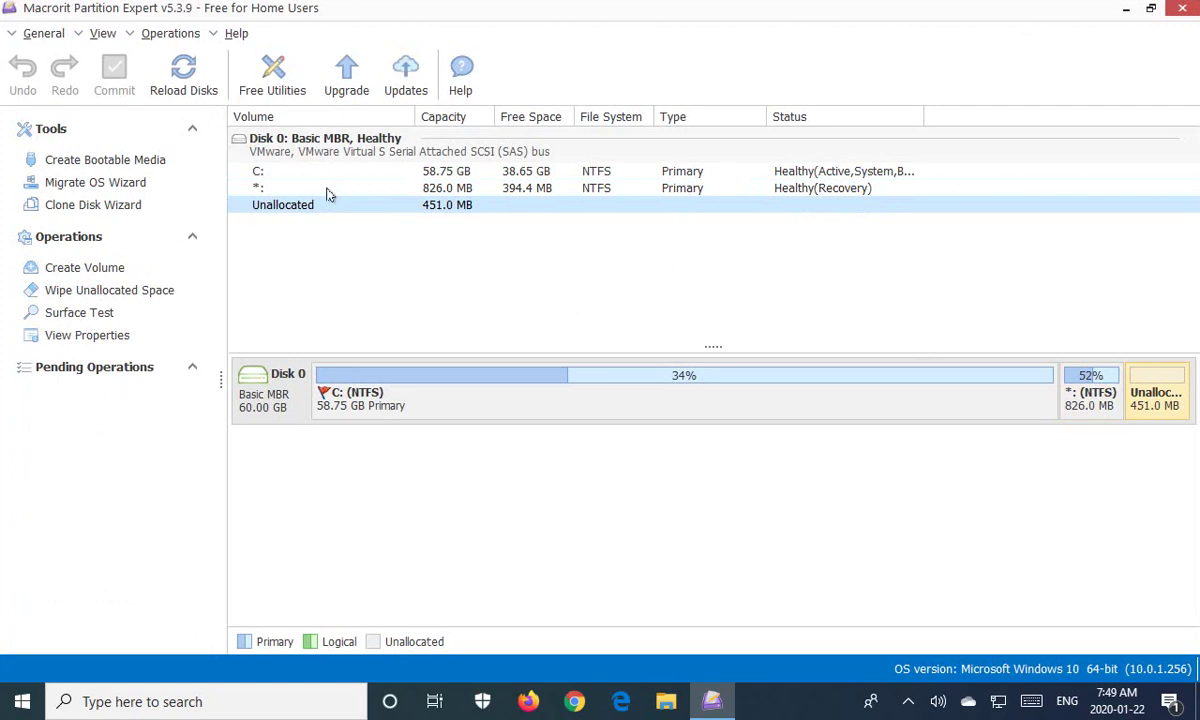
left_click(329, 192)
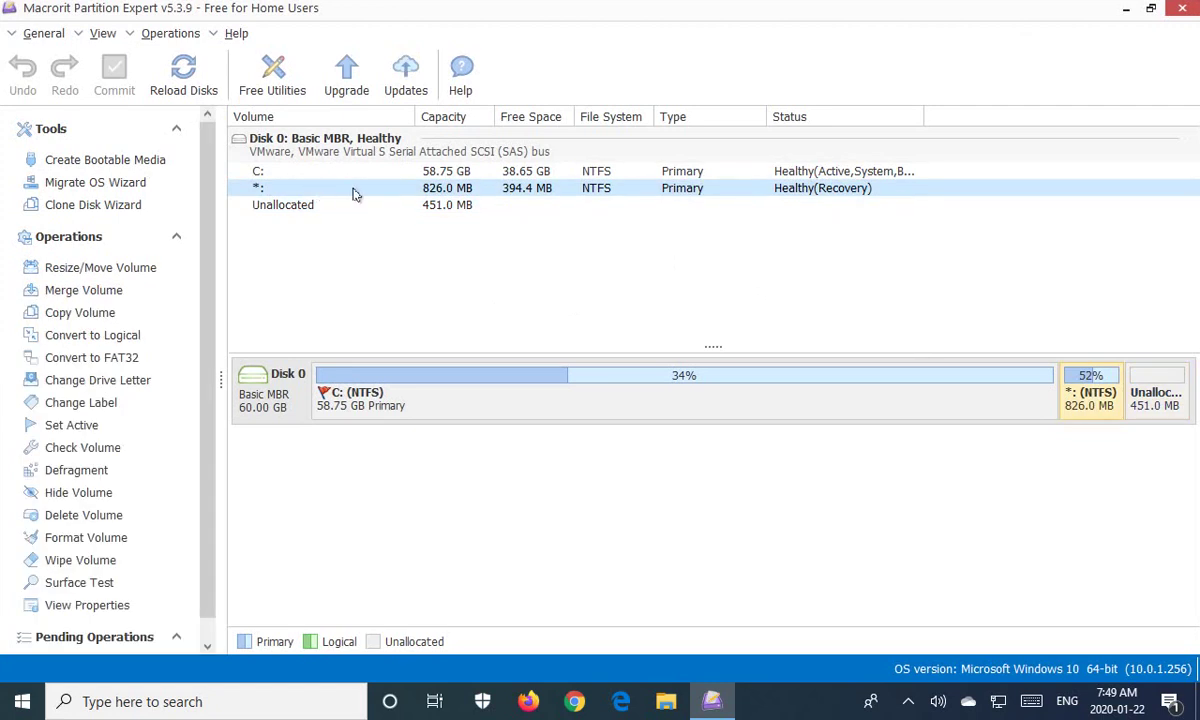
- Delete the 826 MB recovery partition
right_click(341, 191)
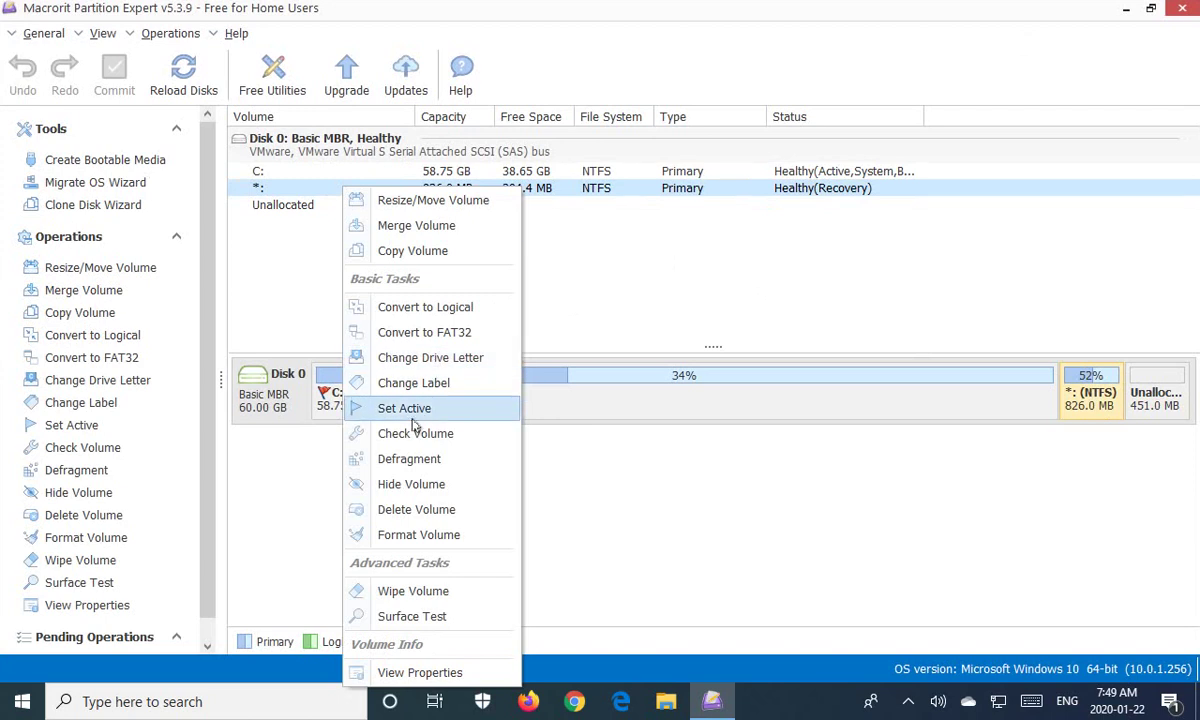
left_click(413, 510)
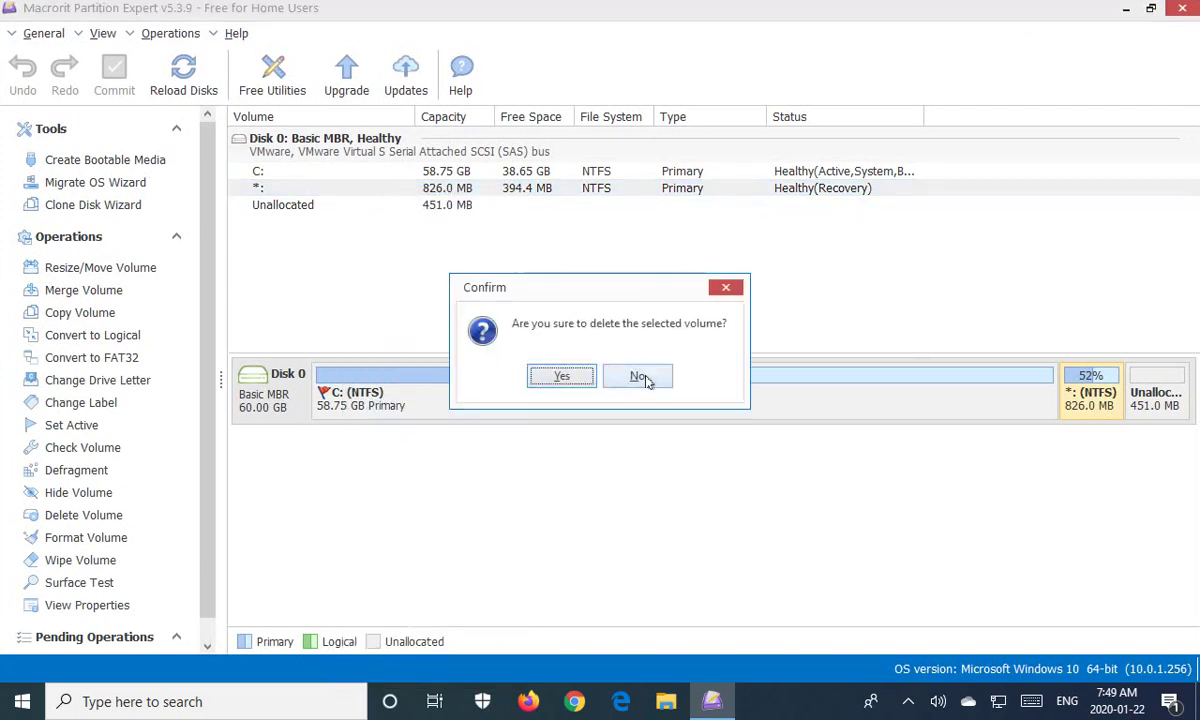
left_click(563, 380)
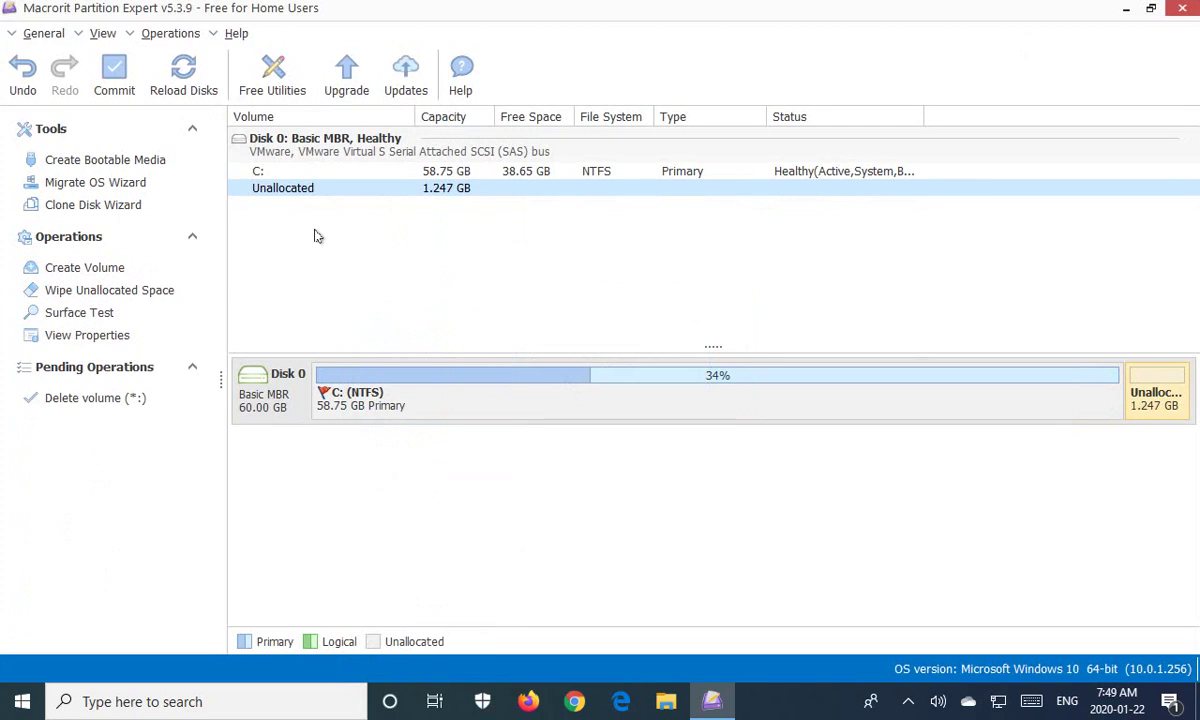
- Delete the C: system partition, confirming the warning
left_click(275, 177)
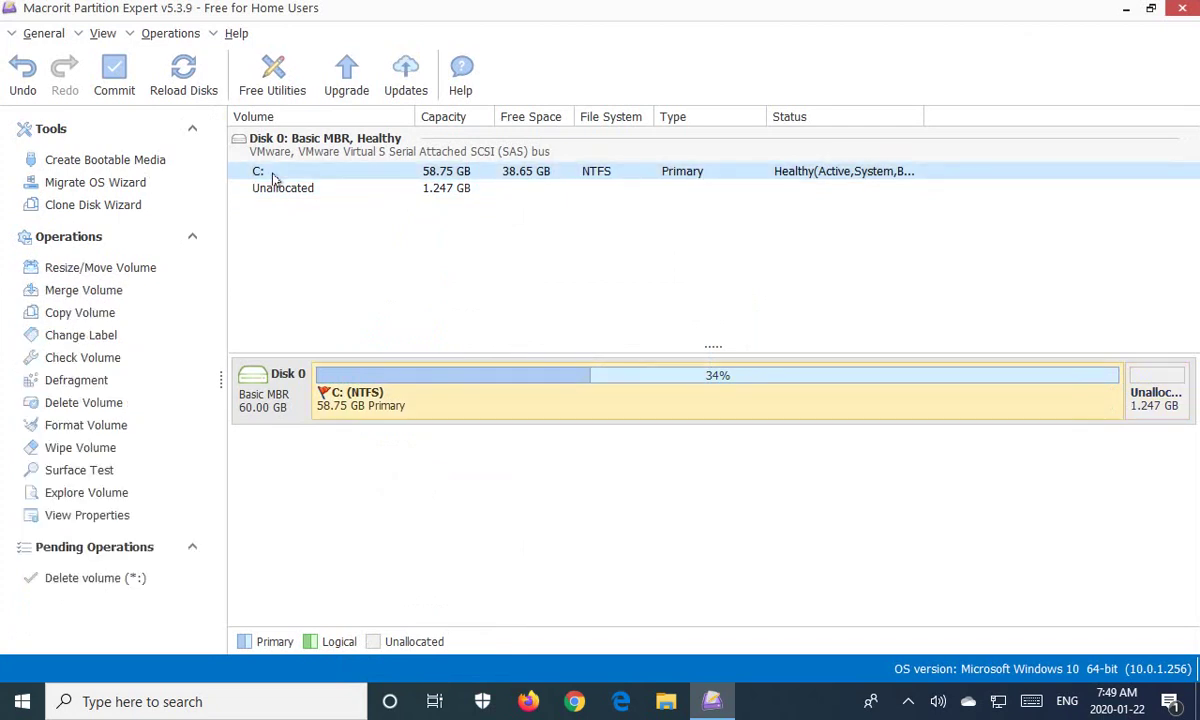
right_click(336, 178)
left_click(395, 370)
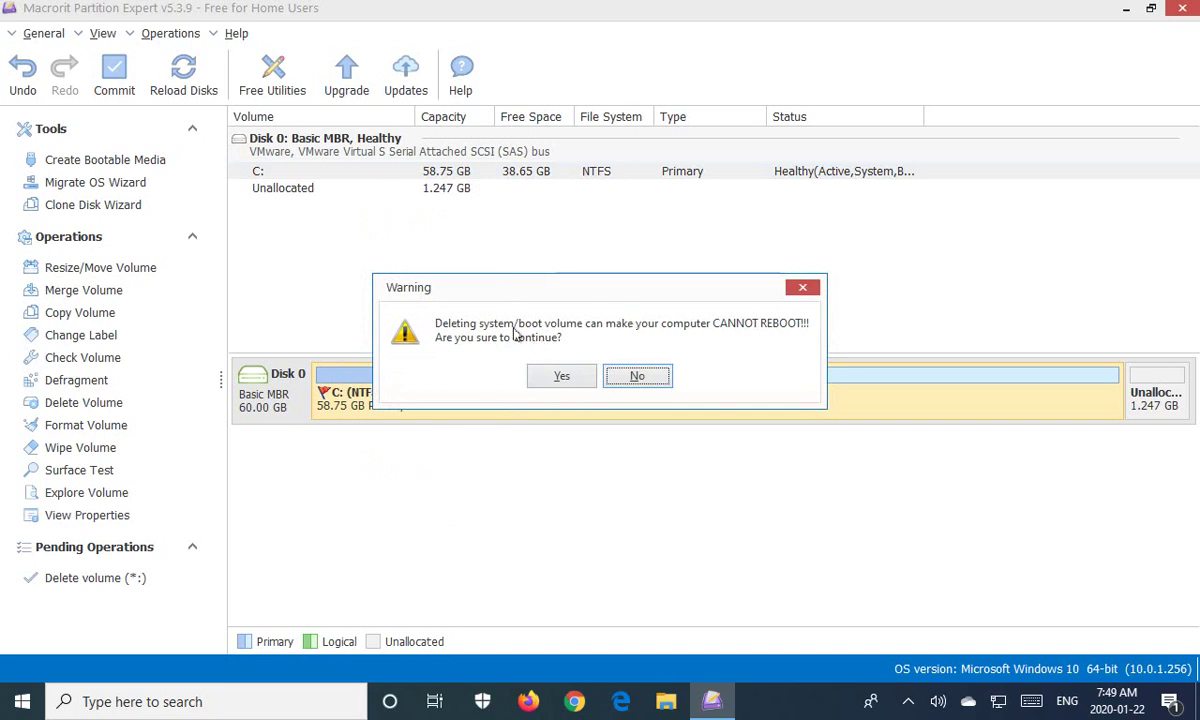
left_click(562, 377)
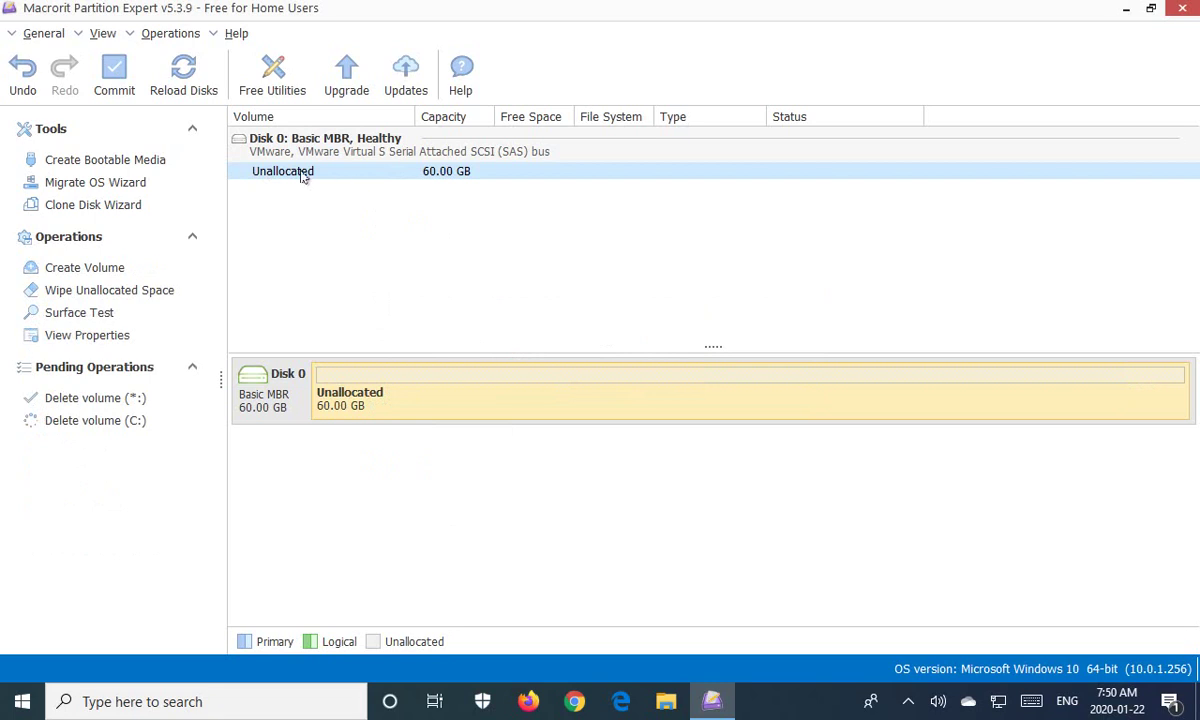
- Create a volume on the 60 GB unallocated space labelled 60GB, keeping NTFS and 4 K clusters
right_click(316, 177)
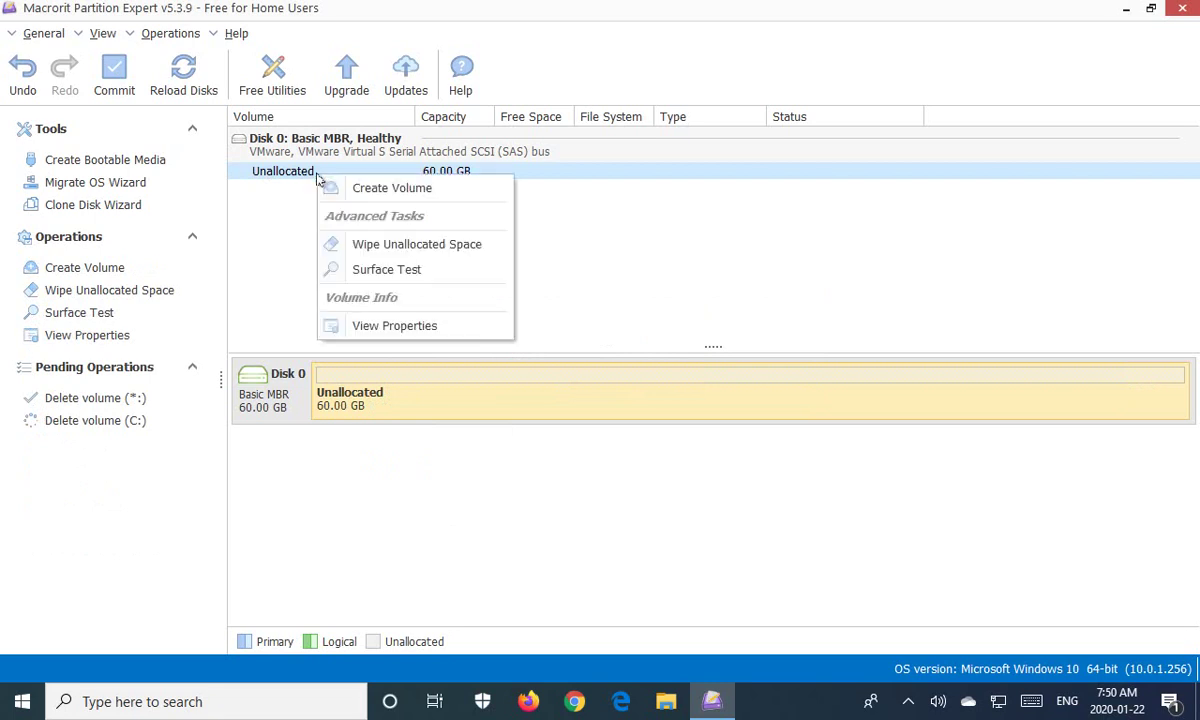
left_click(374, 190)
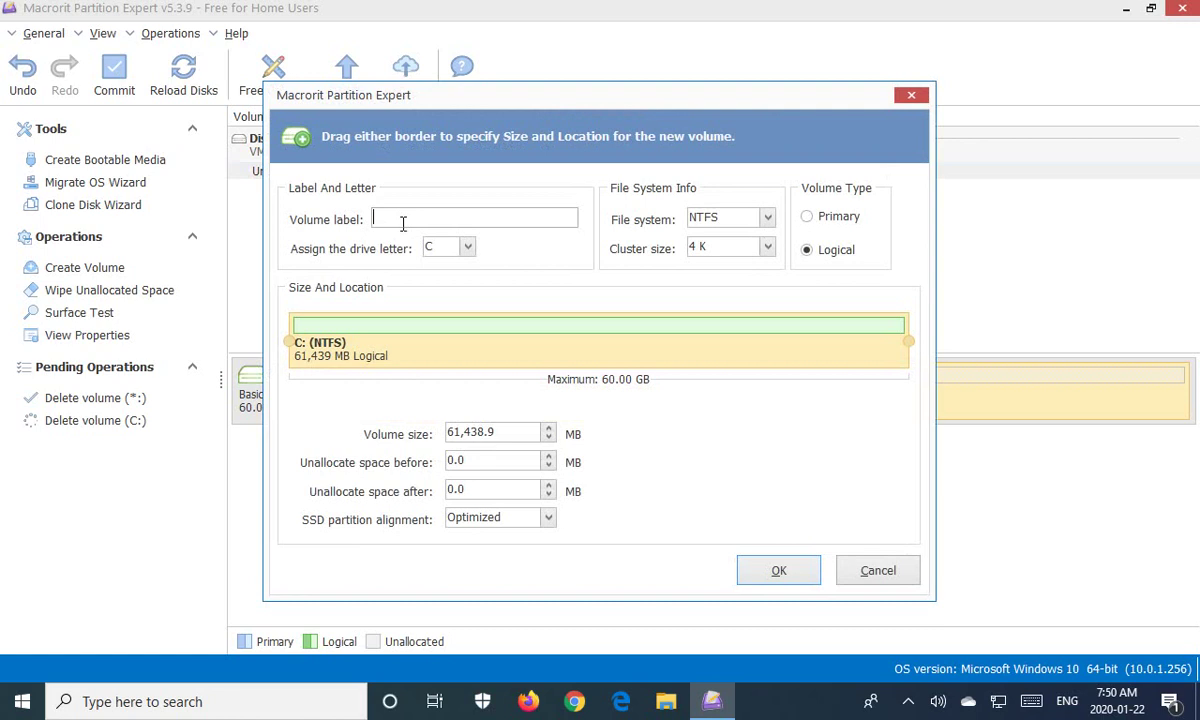
type("60GB")
left_click(768, 220)
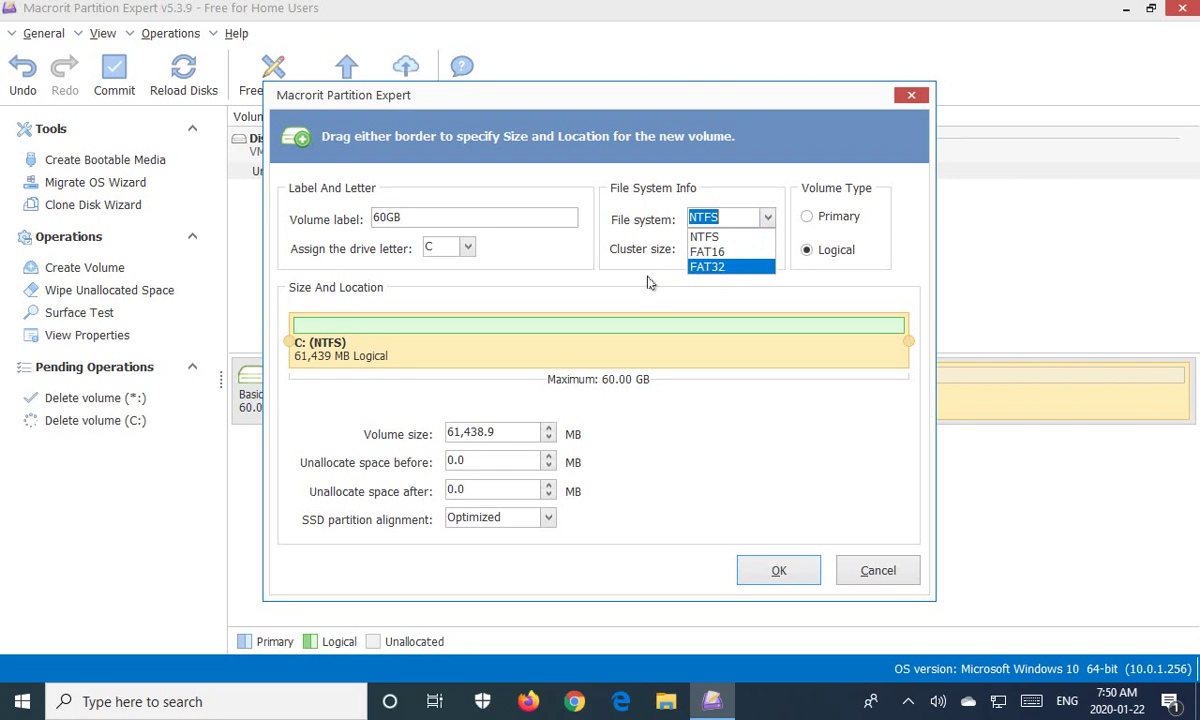
left_click(722, 217)
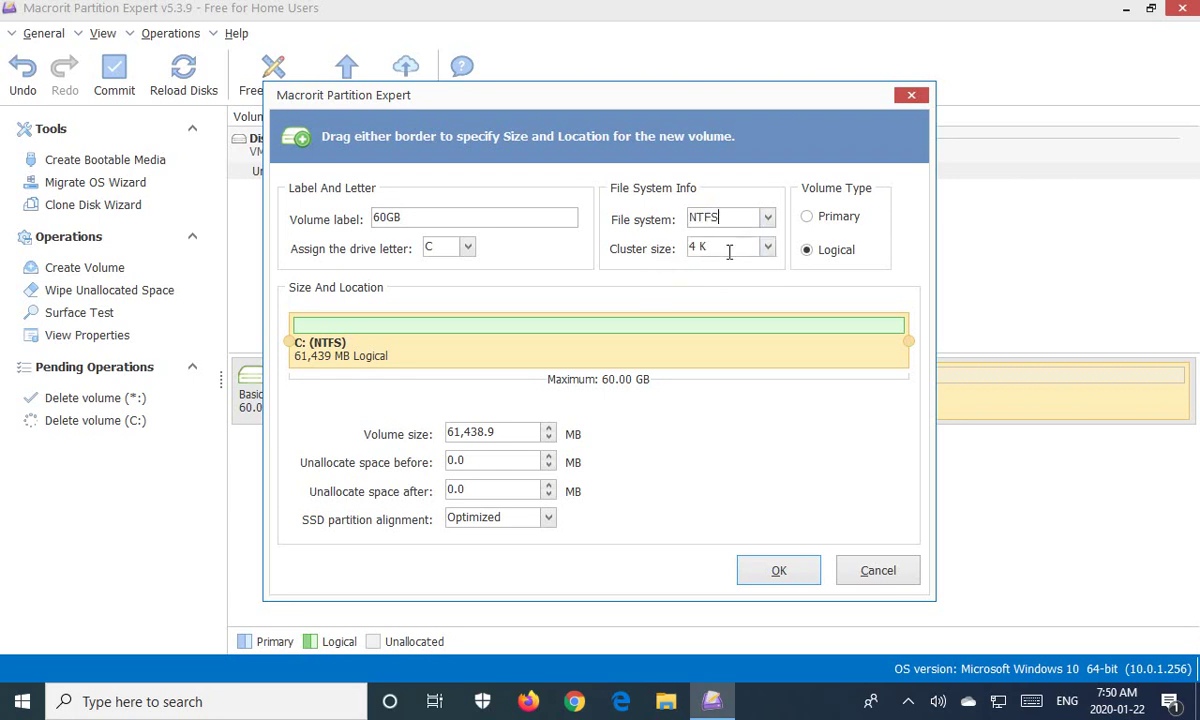
left_click(767, 248)
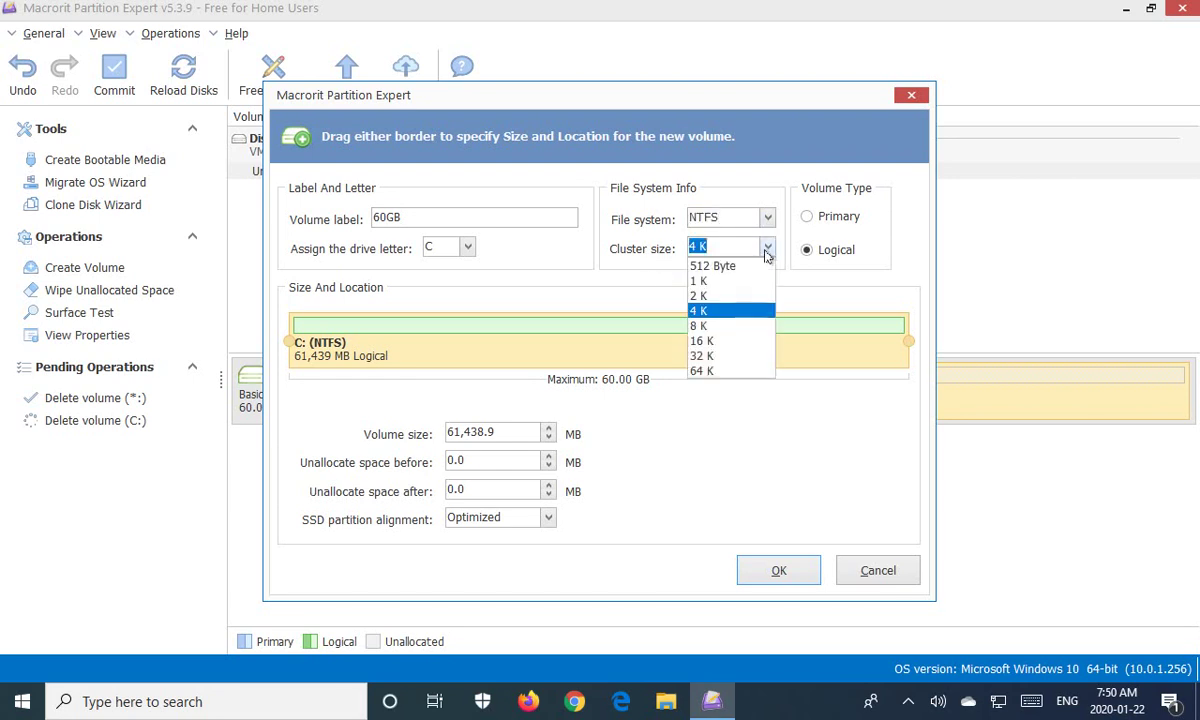
left_click(767, 250)
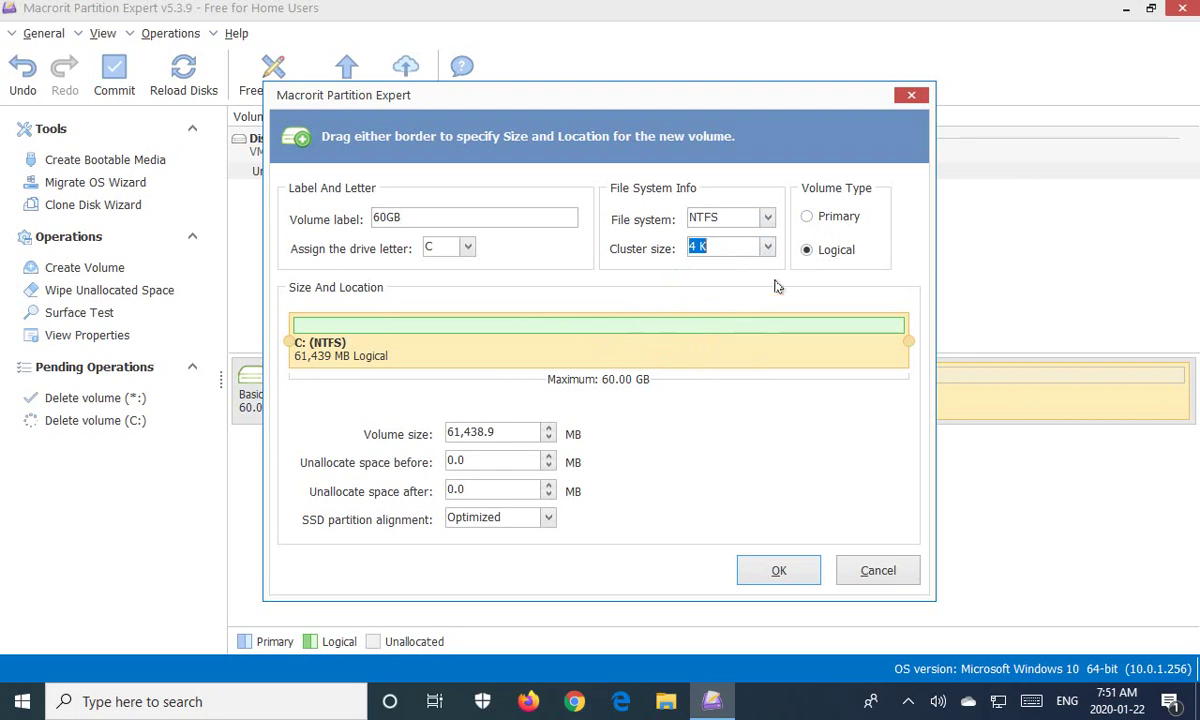
- Make the volume primary at full 60 GB size with Optimized SSD alignment, and queue it
left_click(808, 217)
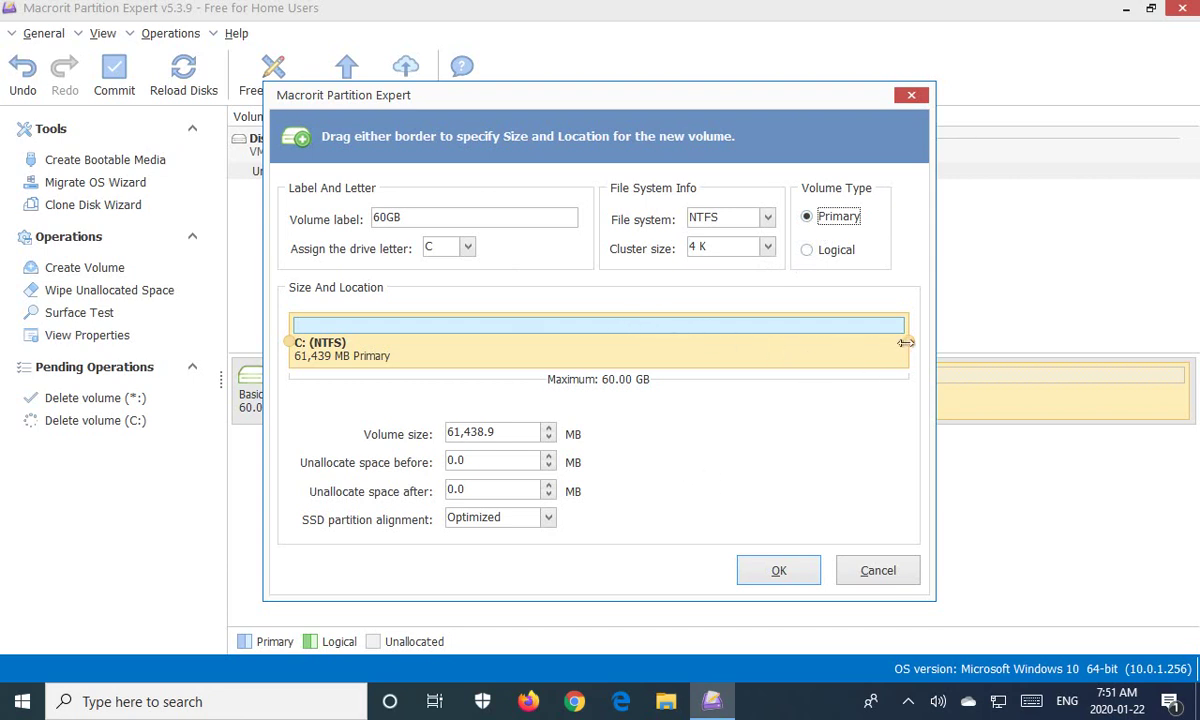
mouse_move(906, 341)
left_mouse_down()
mouse_move(772, 330)
mouse_move(697, 333)
mouse_move(894, 335)
mouse_move(679, 345)
mouse_move(905, 360)
left_mouse_up()
left_click(549, 518)
left_click(550, 524)
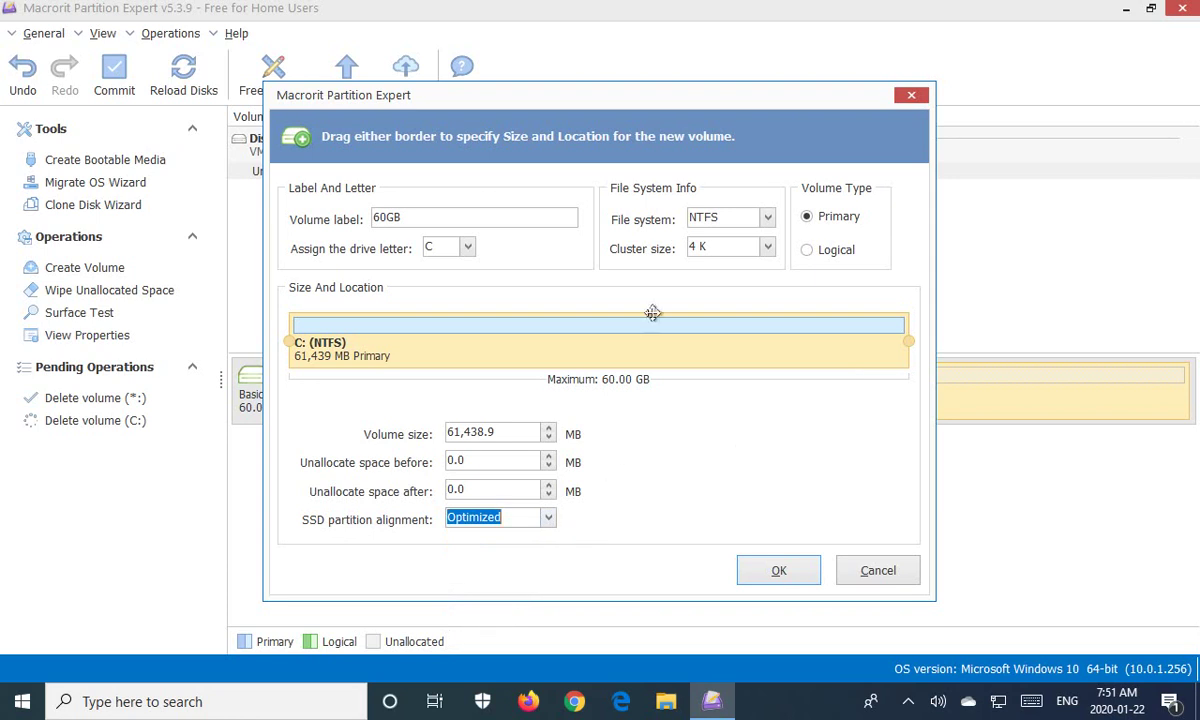
left_click(780, 572)
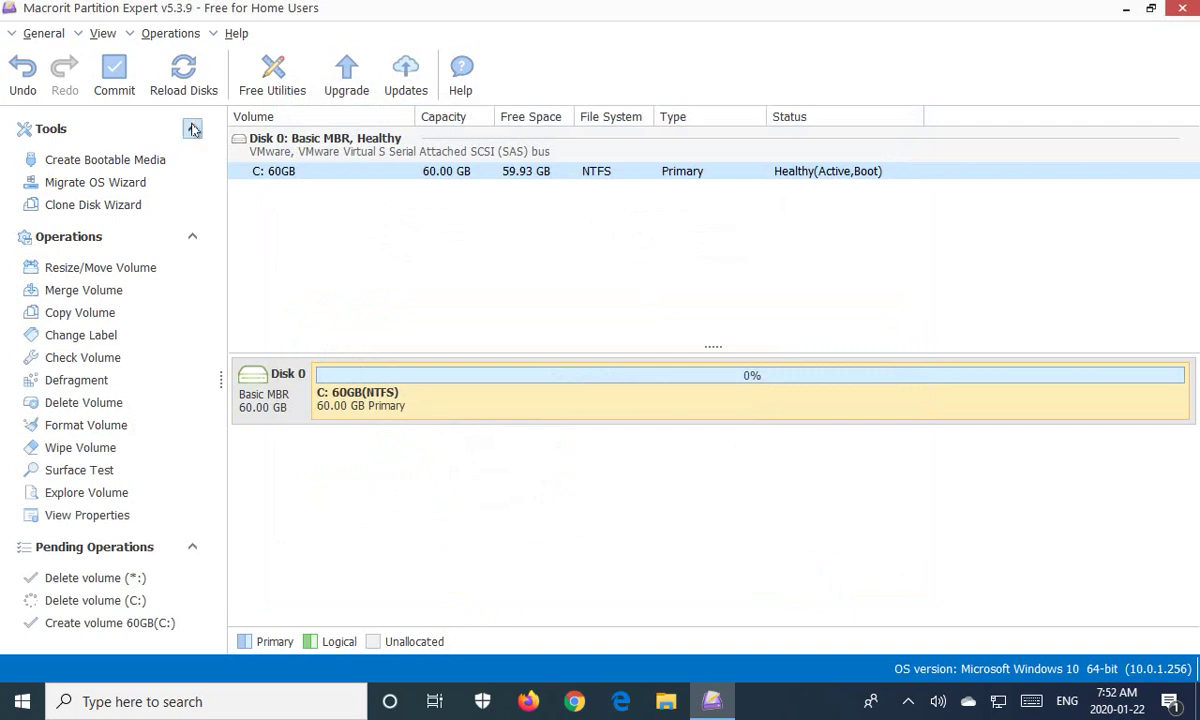
- Commit the three pending operations and accept the restart
left_click(116, 80)
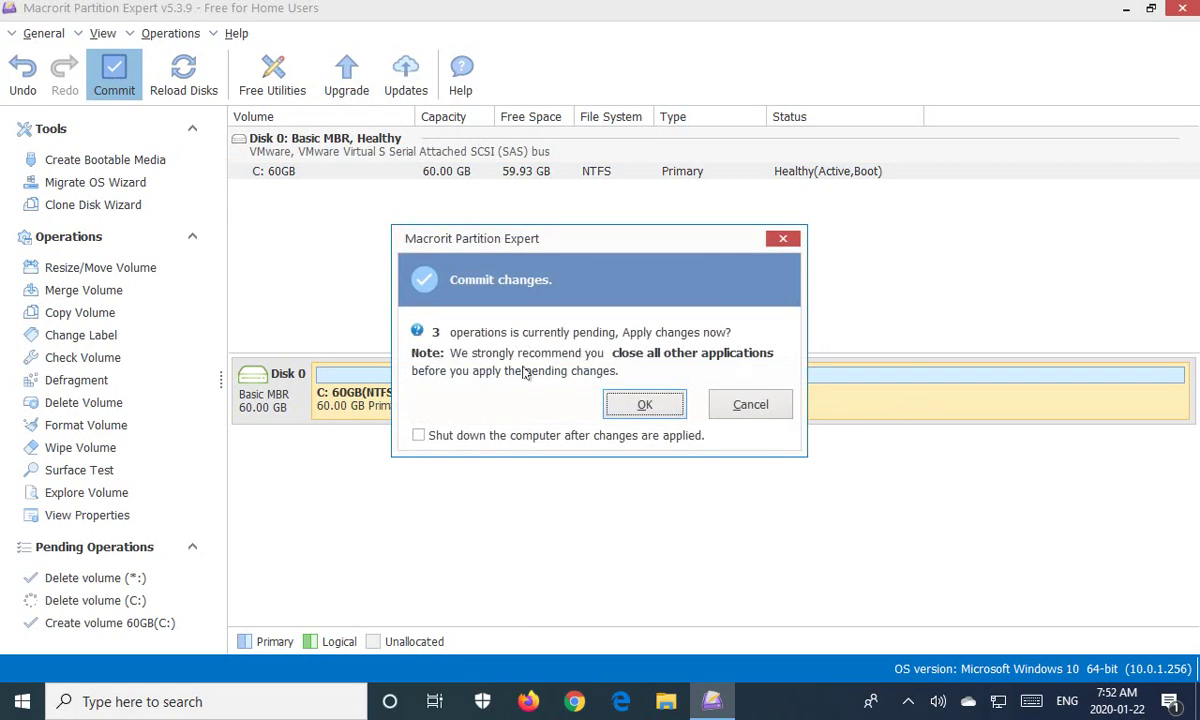
left_click(644, 405)
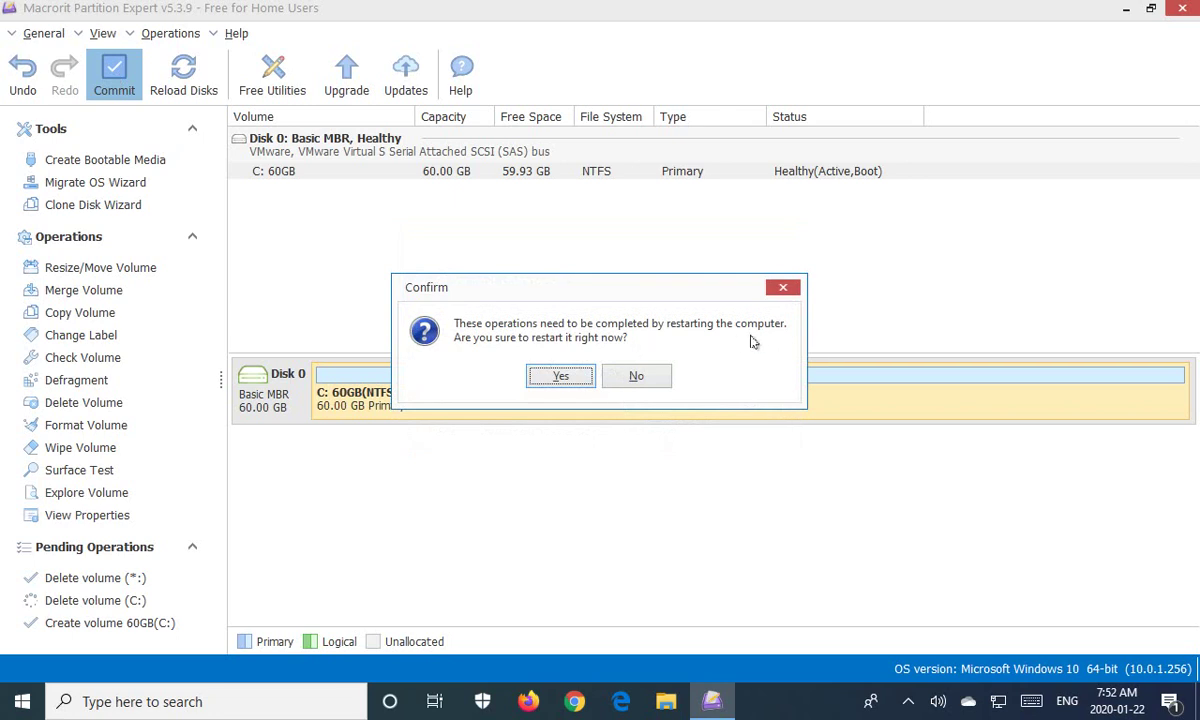
left_click(560, 378)
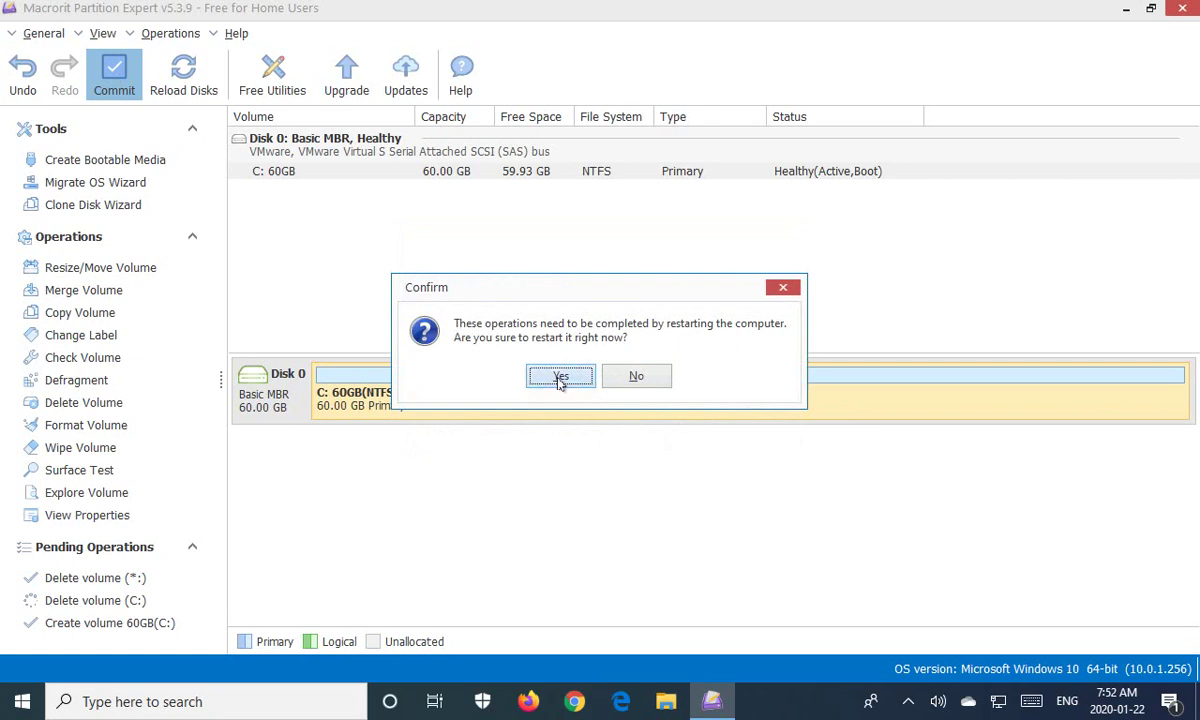